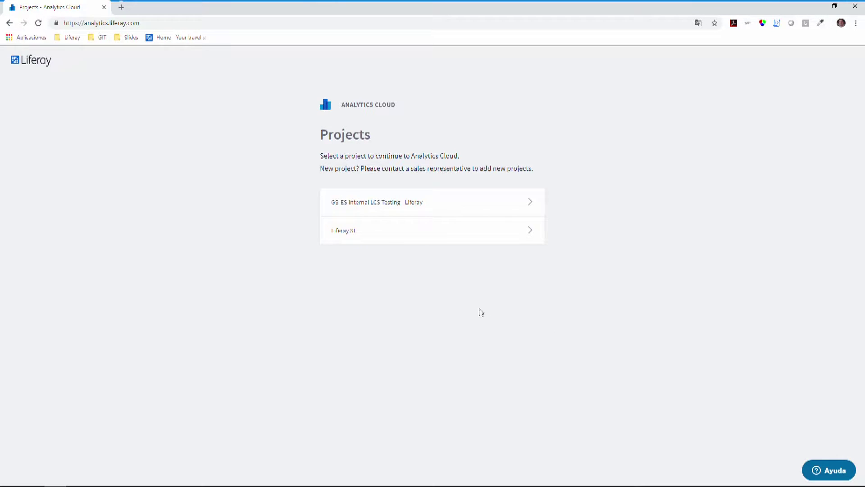
Open the Liferay SE project's welcome overview from the Projects list.
left_click(402, 240)
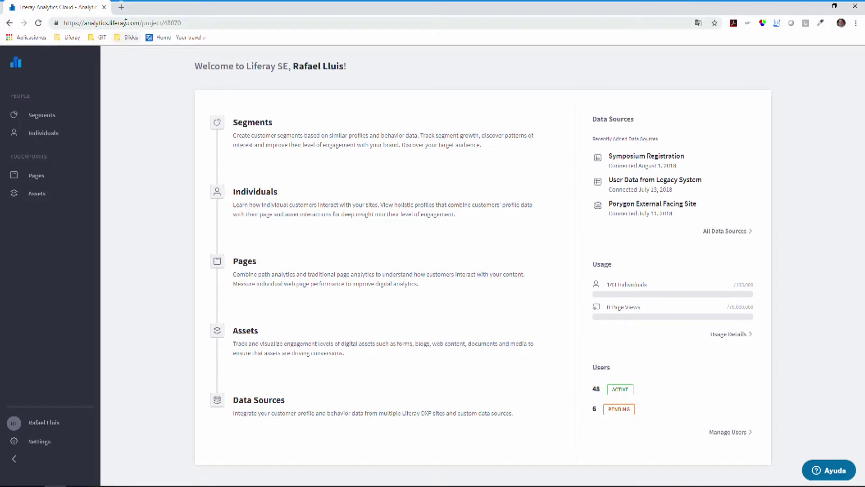
Load the cloud-10-0-20-20.liferay.com demo site in a new browser tab.
left_click(121, 8)
type("cloud-10-0-20-20.liferay.com")
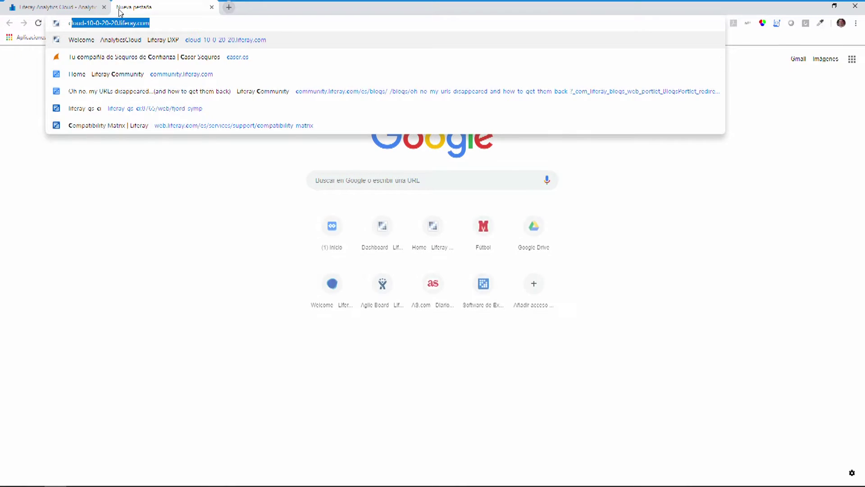
key("Down")
key("Down")
key("Up")
key("Up")
key("Return")
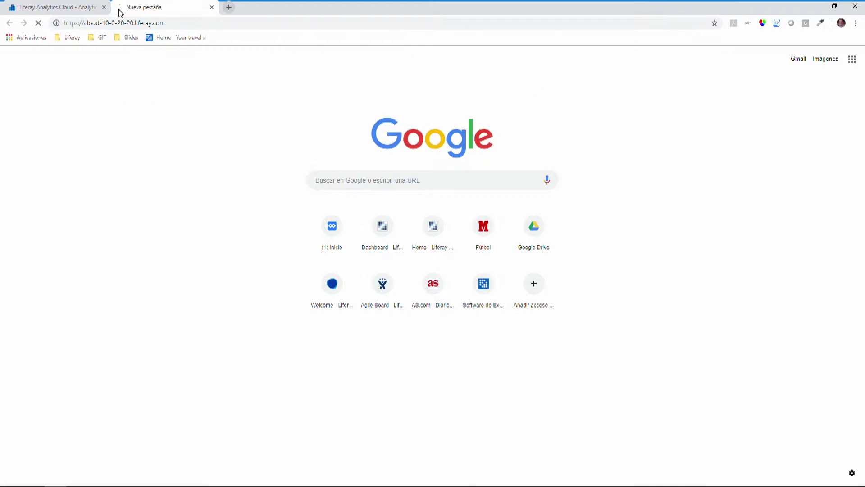
Sign in to the Porygon demo site with the user's username and password.
type("rafael.lluis")
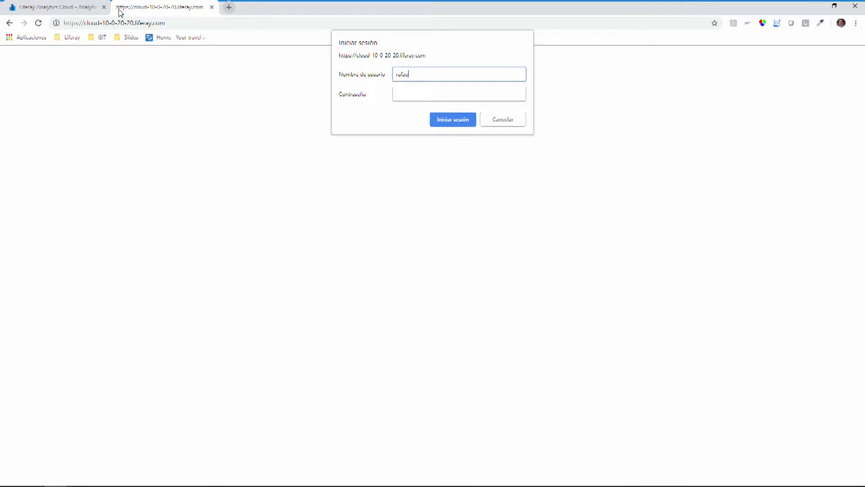
key("Tab")
type("••••••••••")
key("Return")
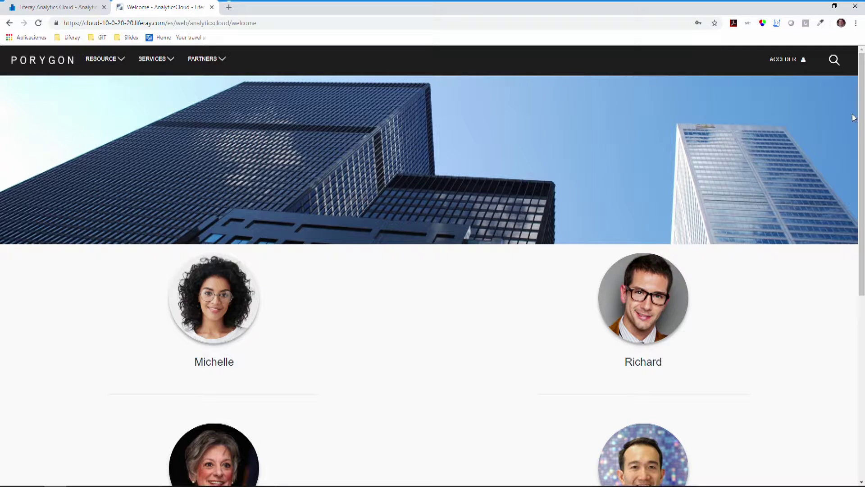
Go through RESOURCE > EVENTS to the Mindspark Symposium 2018 event page.
left_click_drag(862, 133, 863, 317)
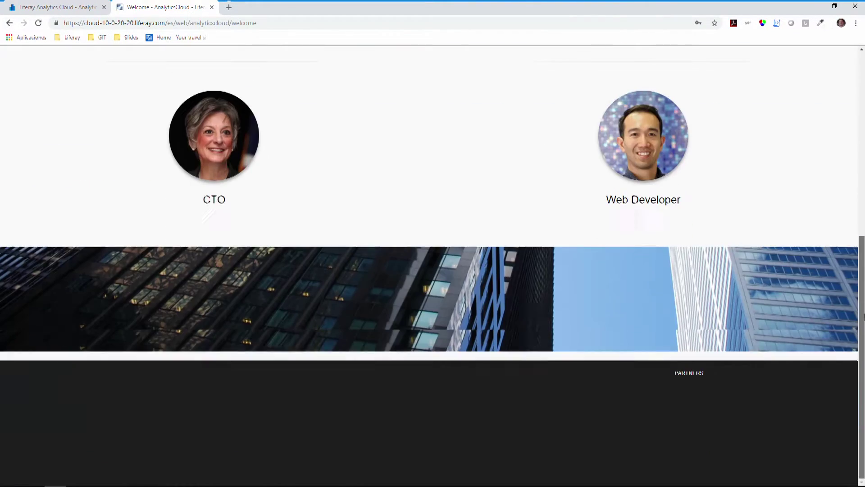
scroll(644, 130, "up", 7)
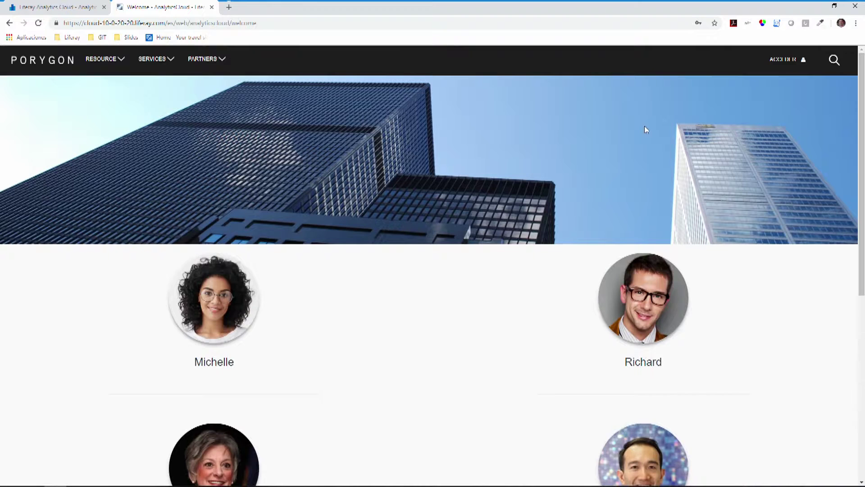
mouse_move(128, 69)
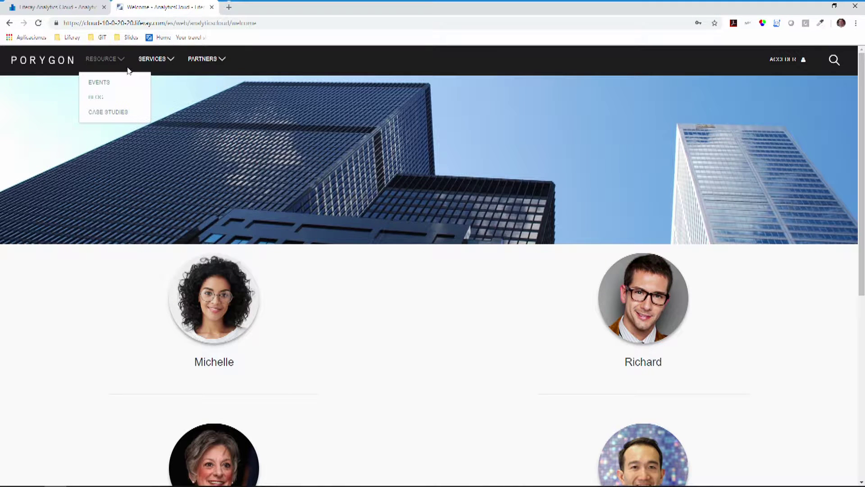
left_click(107, 84)
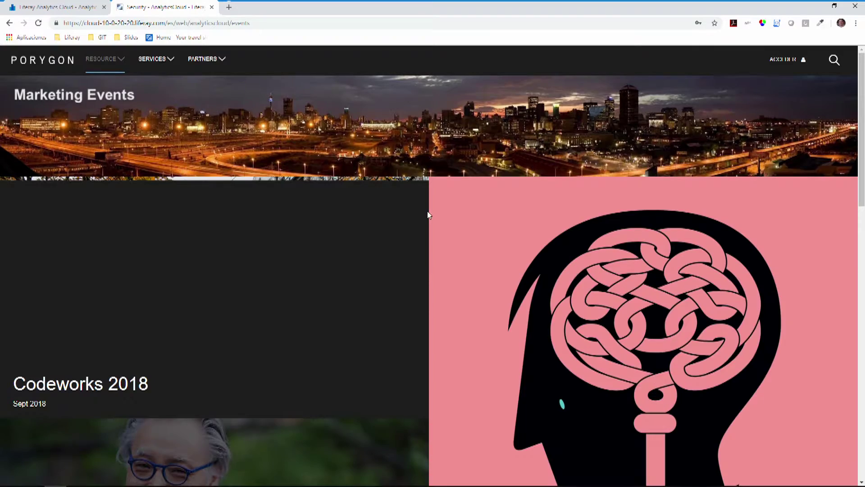
left_click_drag(862, 162, 862, 278)
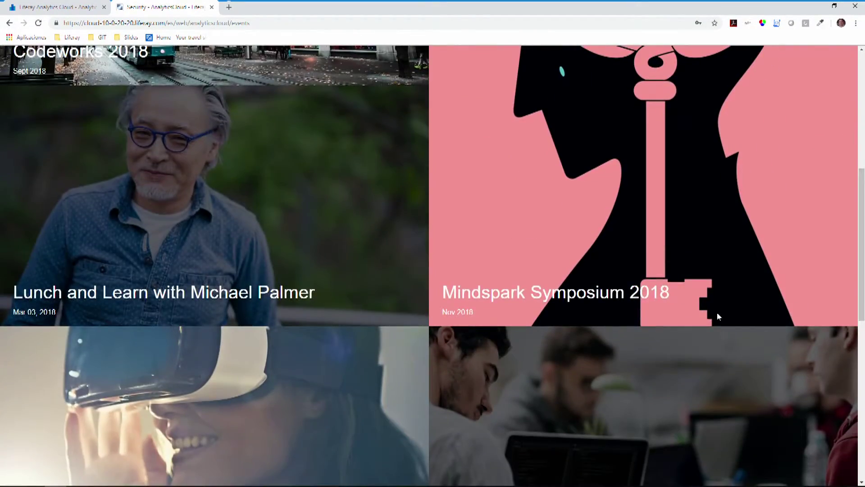
left_click(657, 287)
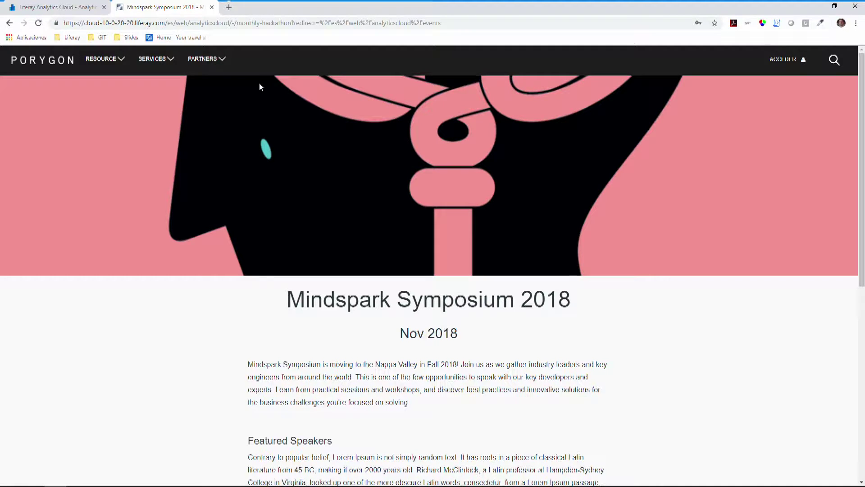
Close the Mindspark Symposium tab to return to the Analytics Cloud overview.
left_click(211, 8)
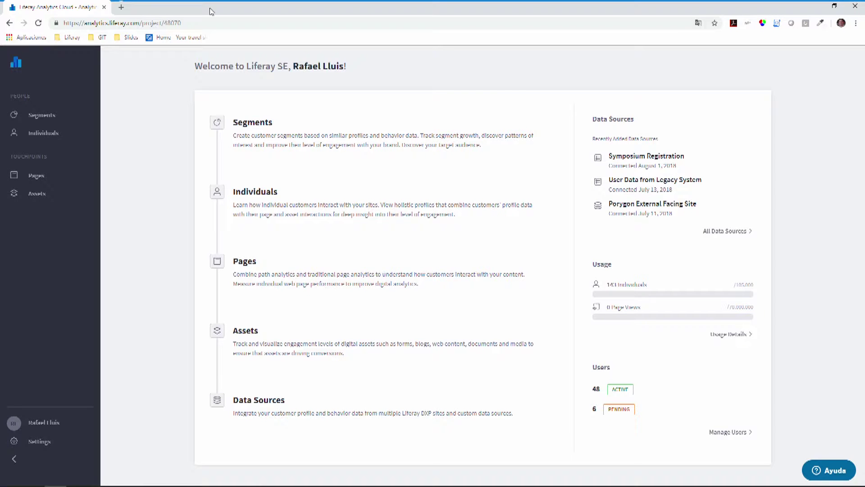
List the site's Pages with the date range set to Last 90 days.
left_click(249, 260)
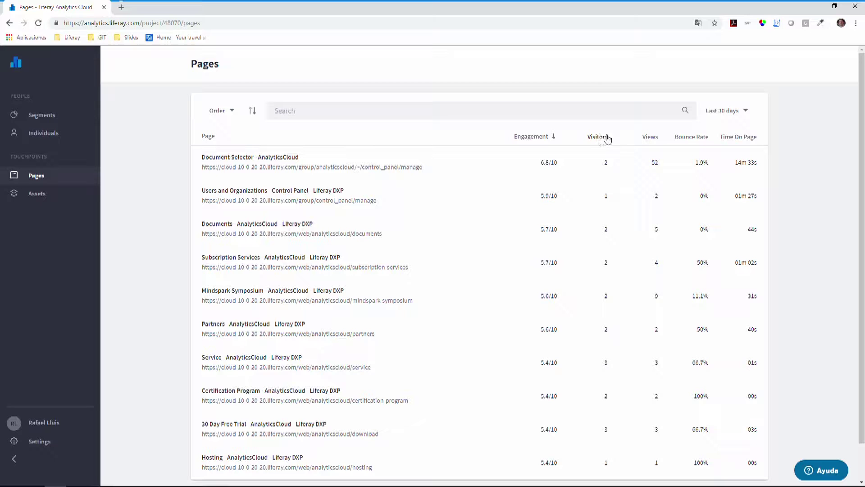
left_click(711, 110)
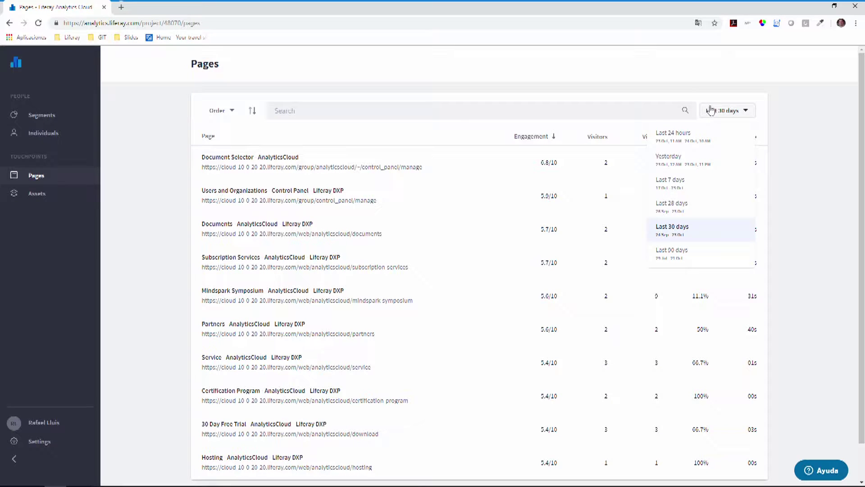
left_click(701, 263)
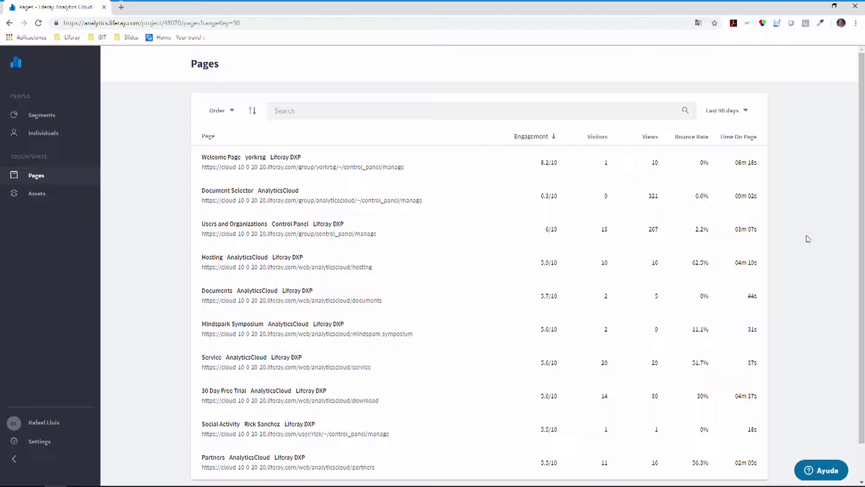
Open the Case Study page's analytics from page 3 of the list.
left_click_drag(862, 238, 863, 274)
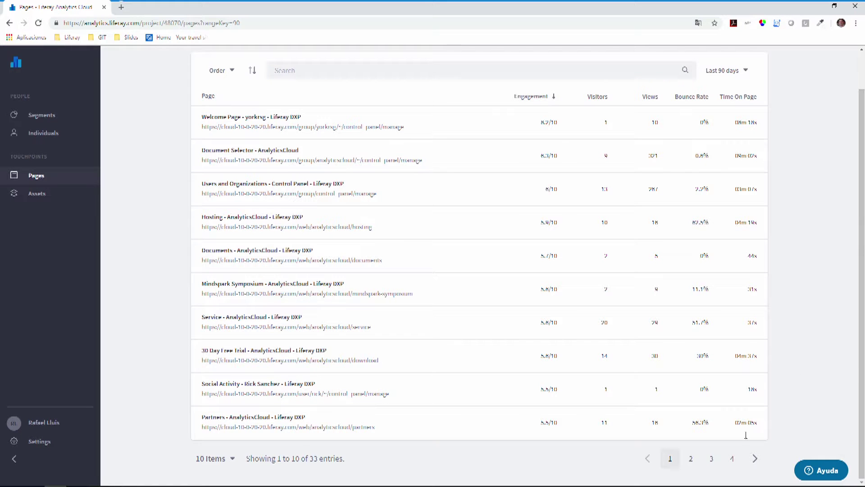
left_click(713, 459)
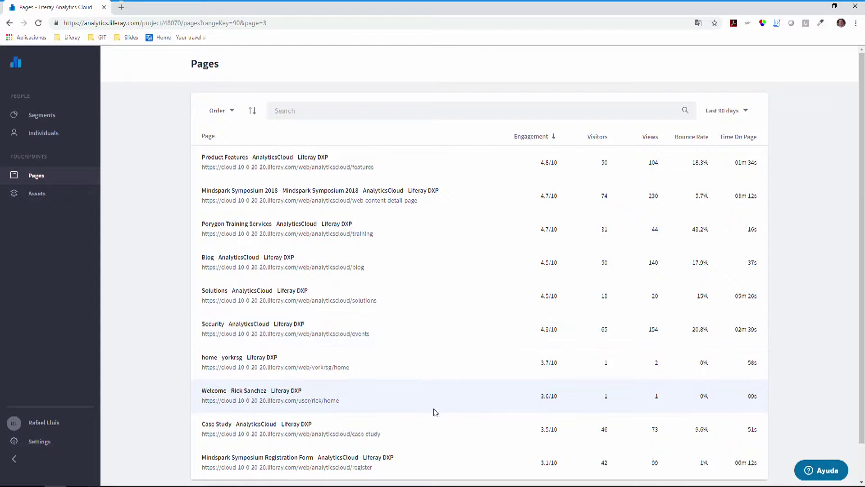
left_click(270, 426)
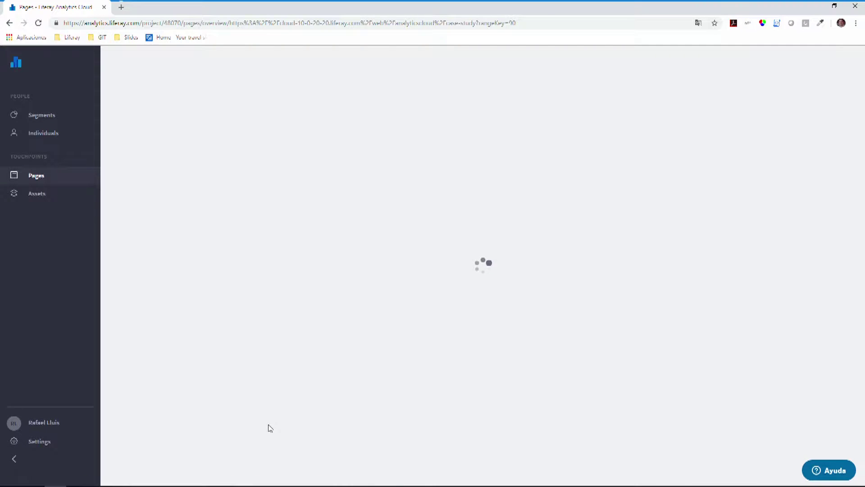
Let the Case Study overview load its engagement, visitors and views metrics.
mouse_move(635, 344)
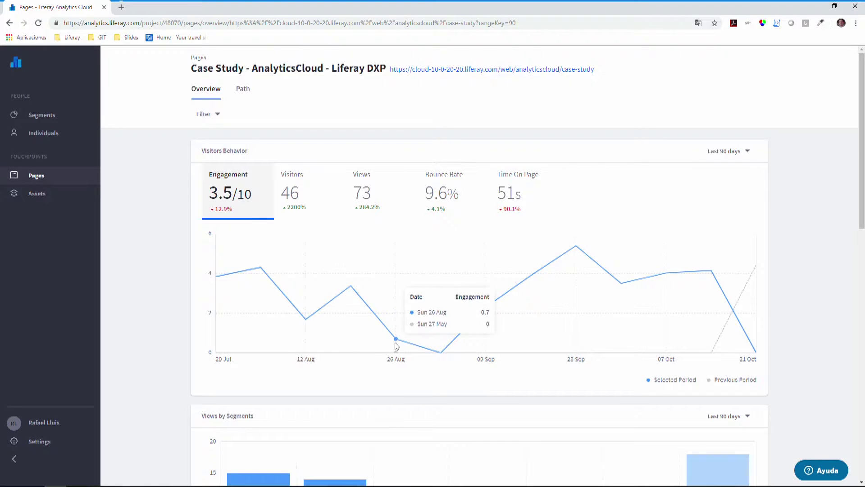
Cycle the chart through Visitors, Views and Bounce Rate to Time On Page.
left_click(294, 205)
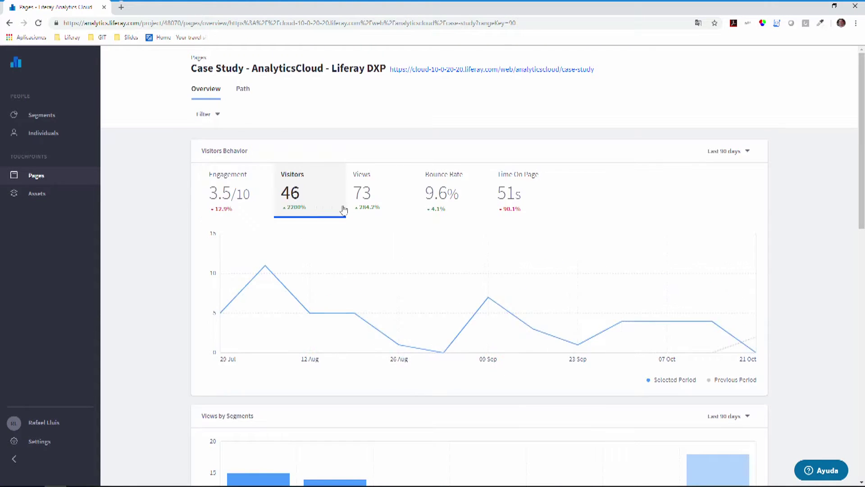
left_click(365, 207)
left_click(450, 201)
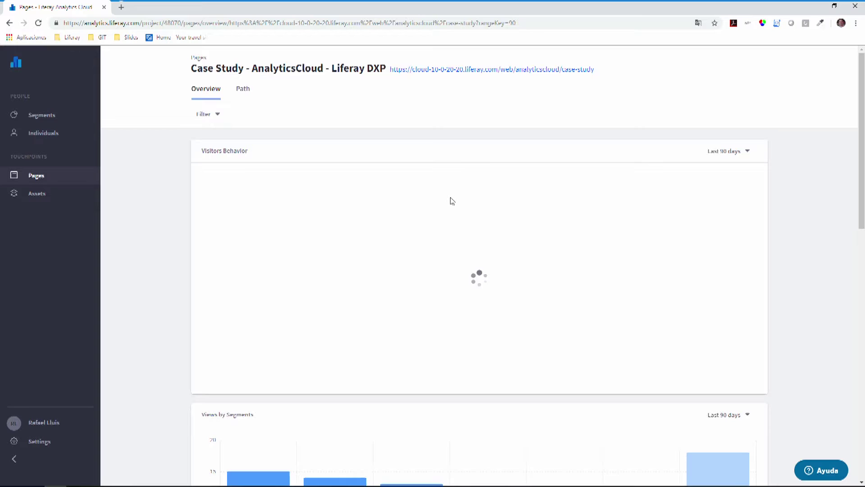
left_click(511, 202)
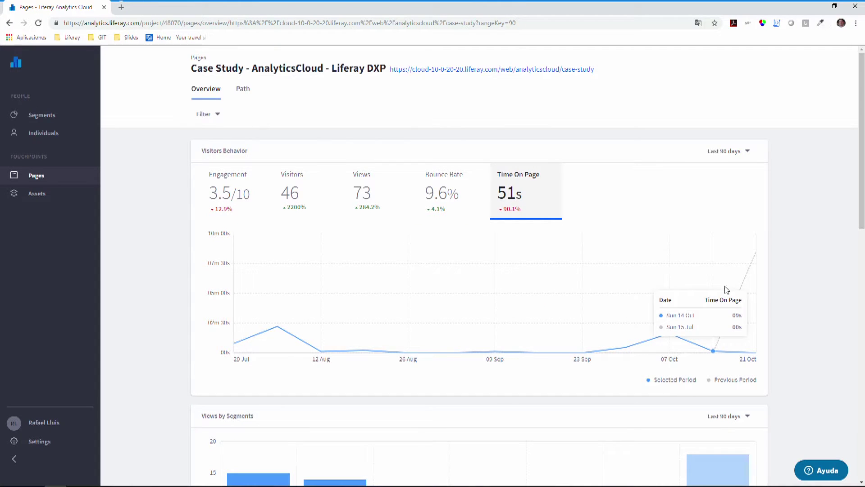
Limit the chart to the last 28 days and scroll to Views by Segments.
left_click(729, 153)
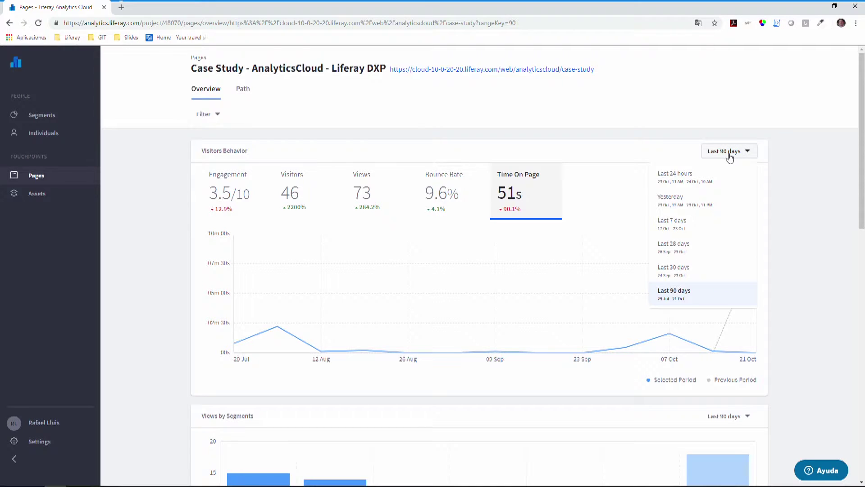
left_click(686, 257)
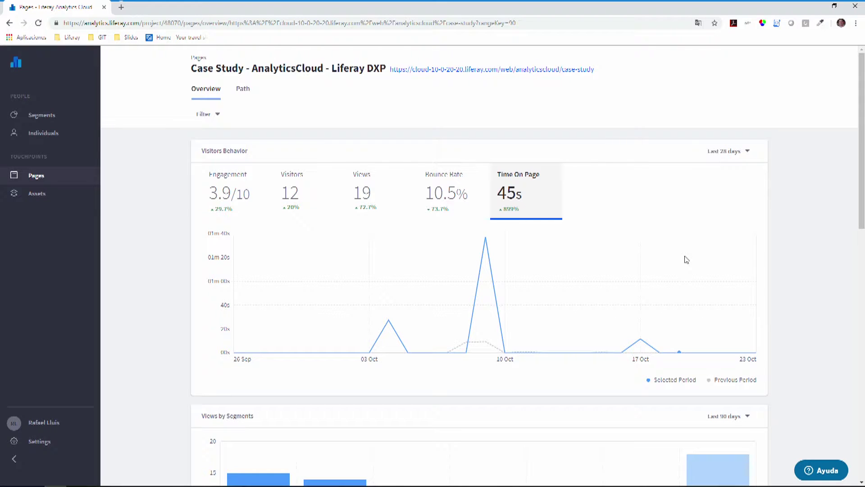
left_click(707, 152)
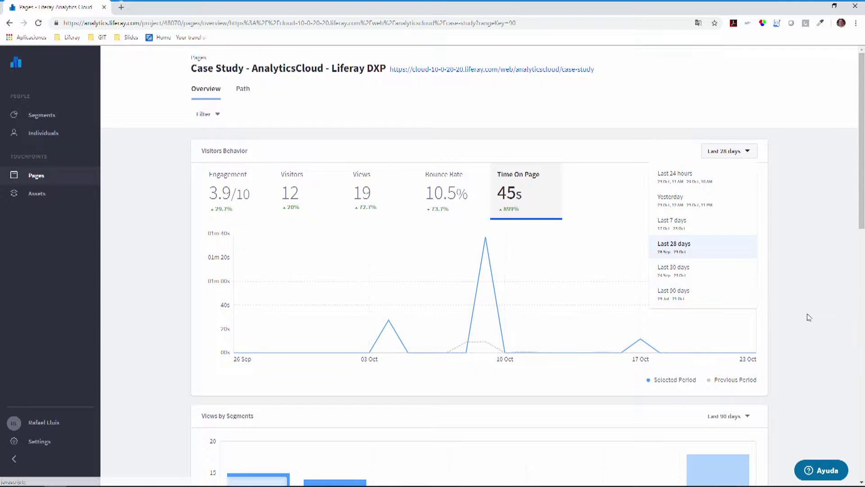
left_click(807, 317)
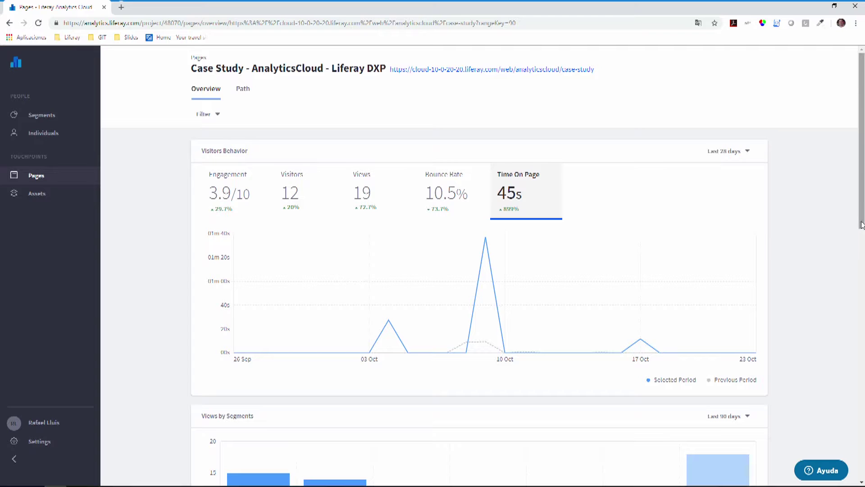
left_click_drag(861, 214, 860, 237)
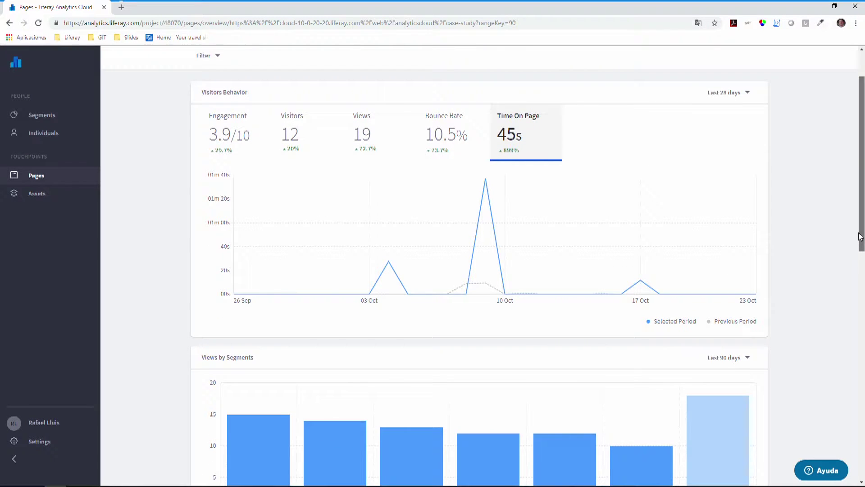
left_click_drag(860, 236, 861, 334)
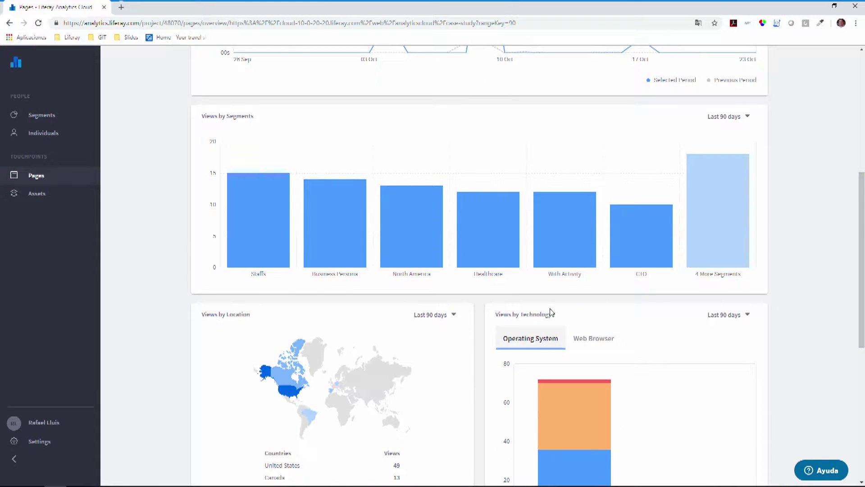
mouse_move(272, 257)
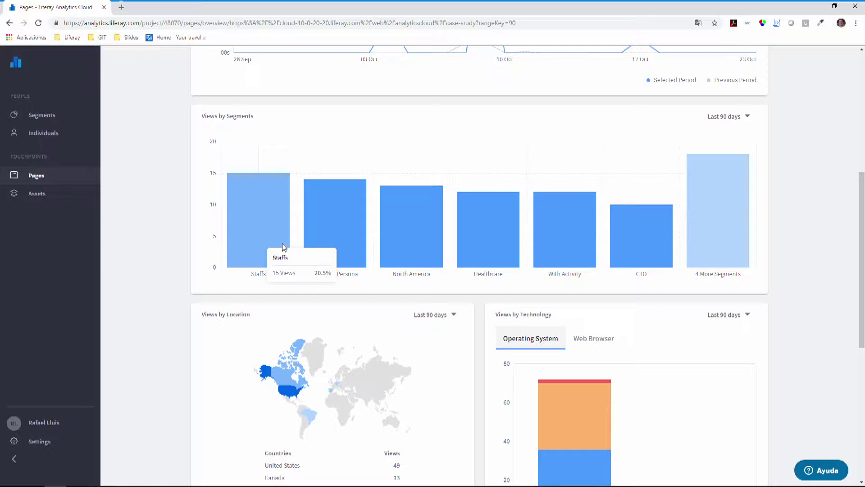
left_click_drag(862, 222, 862, 291)
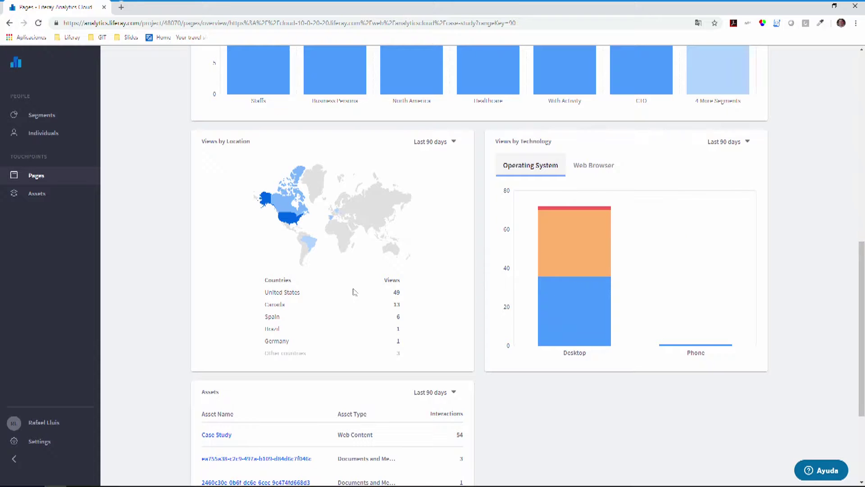
Show the page views broken down by Web Browser, keeping the date range unchanged.
mouse_move(282, 204)
left_click(596, 171)
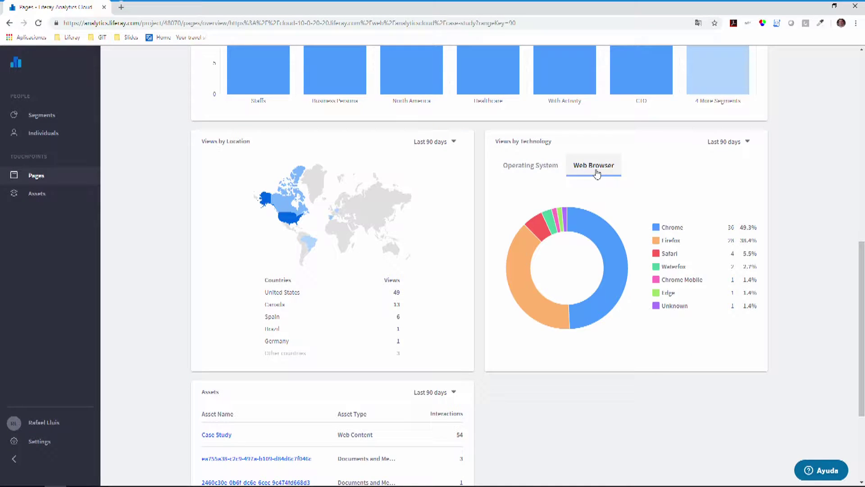
left_click(735, 143)
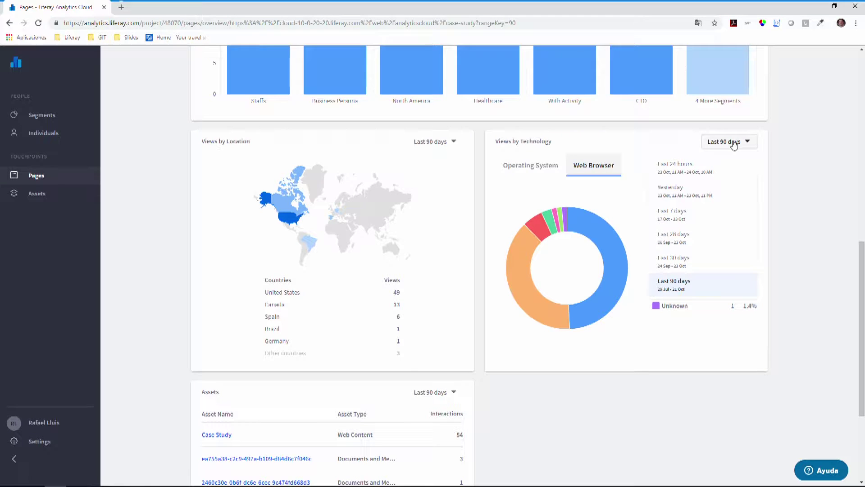
left_click(793, 177)
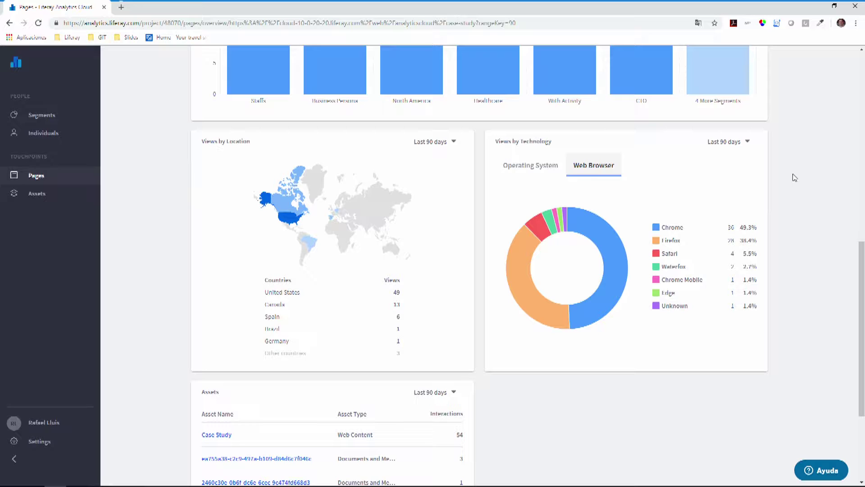
Return to the Operating System breakdown and scroll down to the Assets table.
left_click(522, 168)
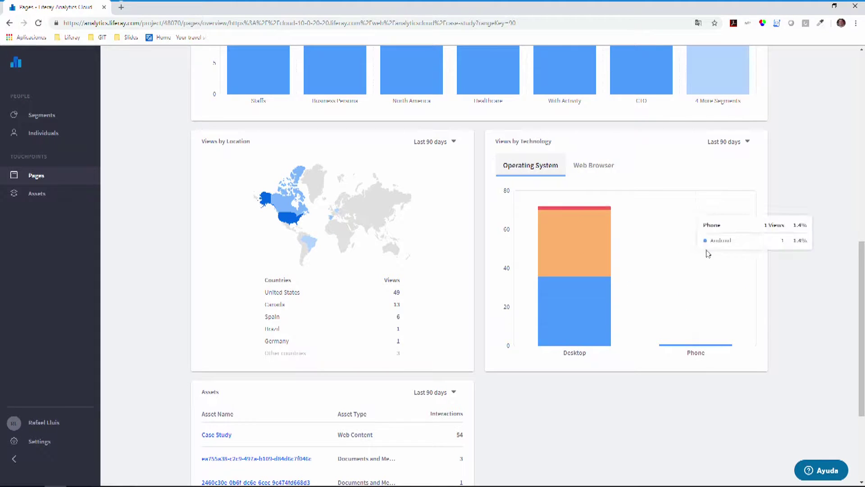
mouse_move(757, 322)
left_click_drag(856, 268, 850, 329)
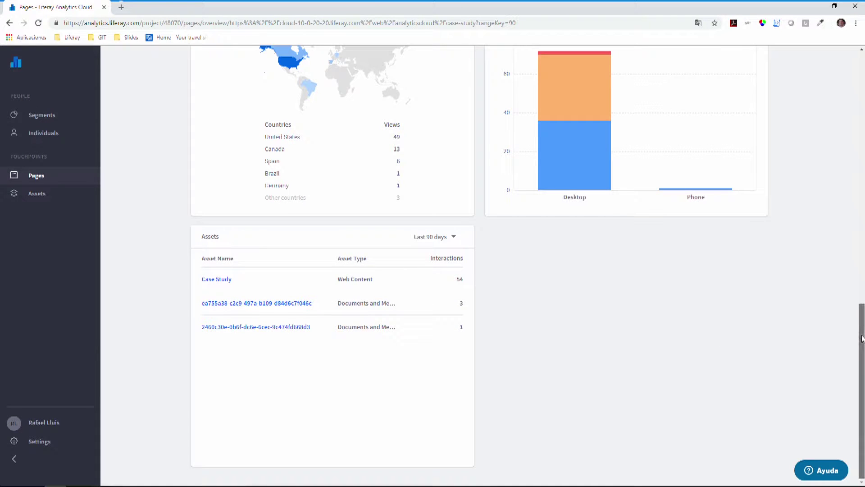
left_click_drag(862, 338, 855, 84)
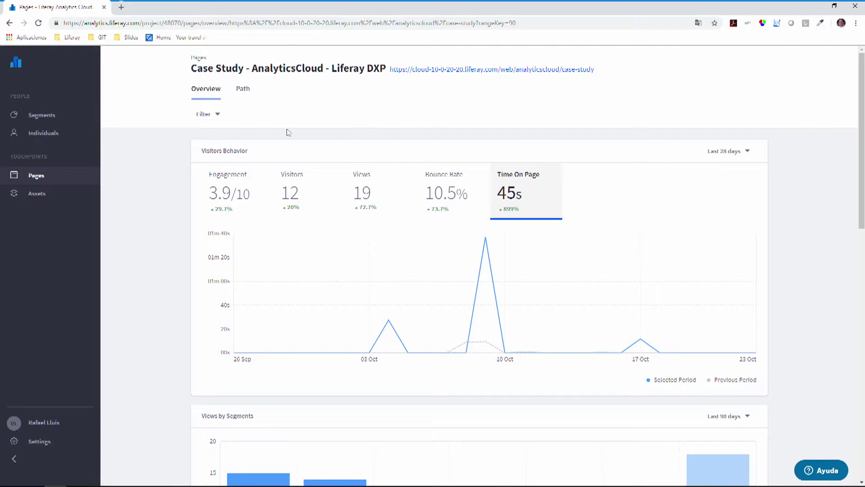
Filter the Case Study metrics by Location: United States, then clear the filter.
left_click(218, 116)
mouse_move(247, 137)
left_click(270, 152)
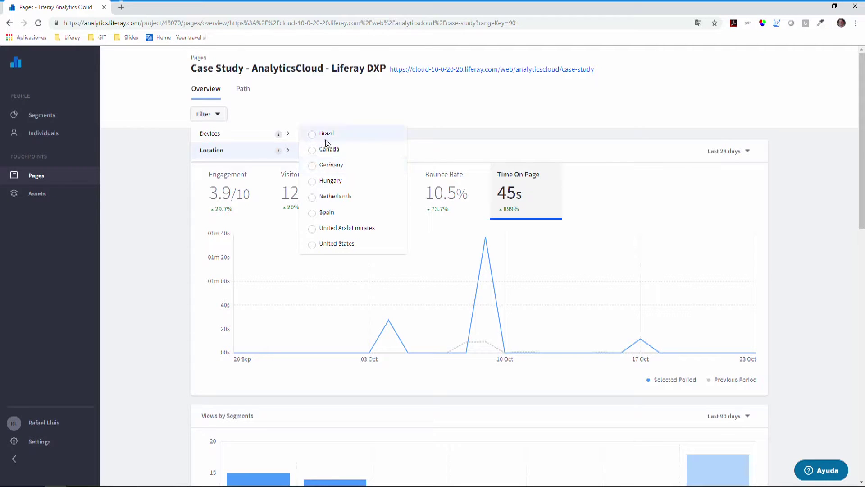
left_click(336, 246)
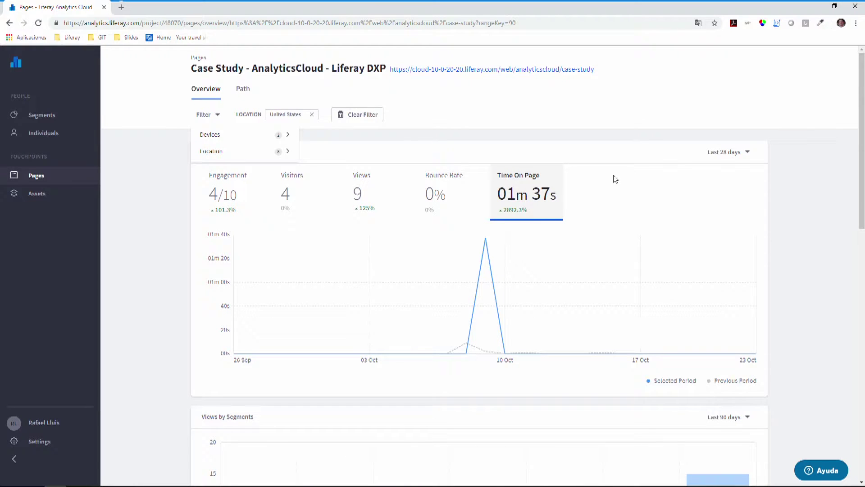
left_click(348, 118)
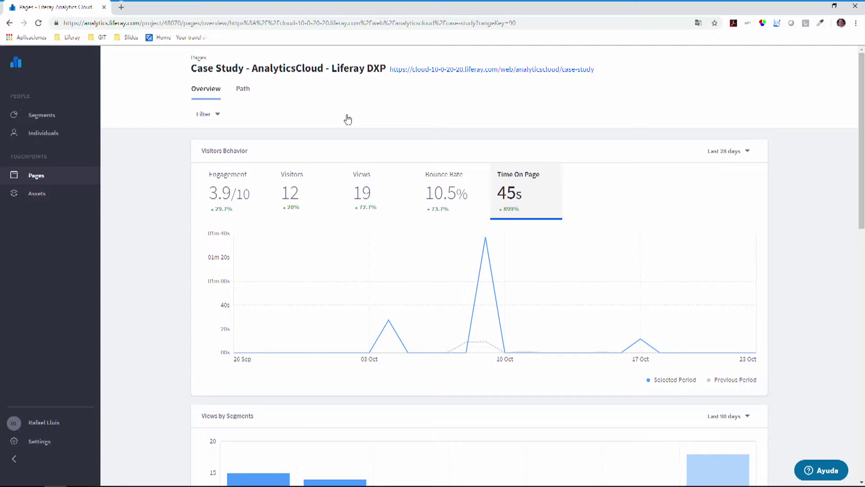
Show the Path diagram and list the top 3 assets for both Case Study nodes.
left_click(244, 95)
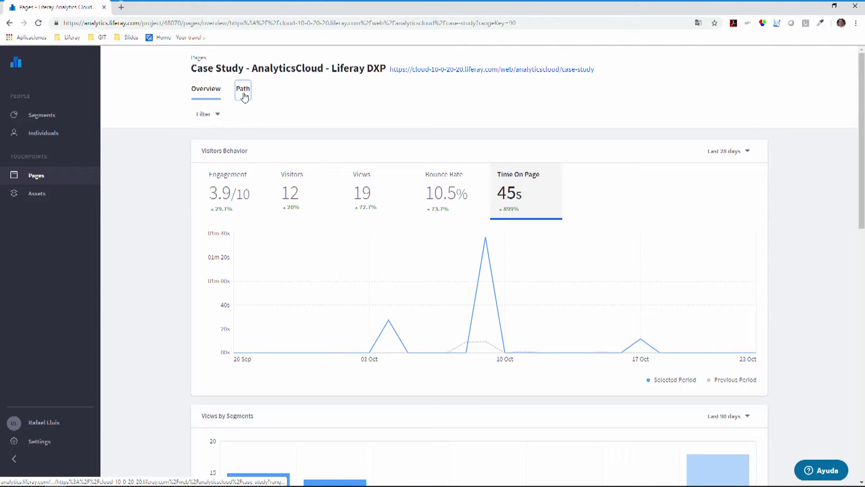
scroll(863, 260, "down", 1)
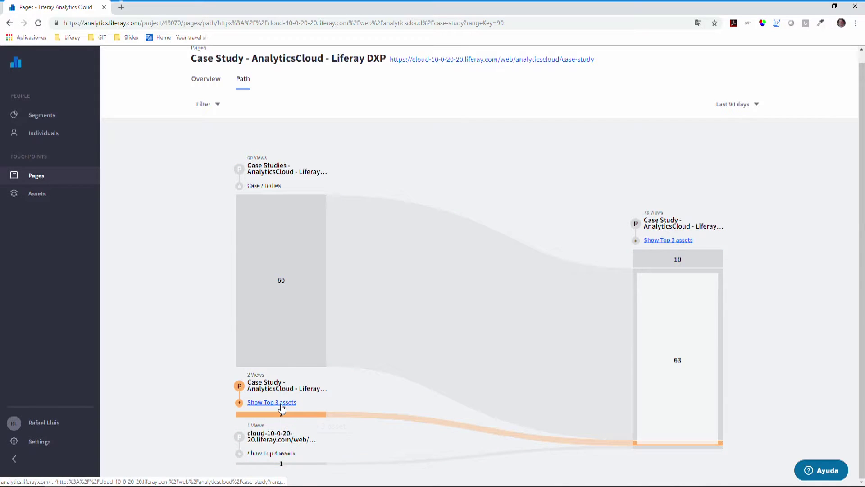
left_click(282, 403)
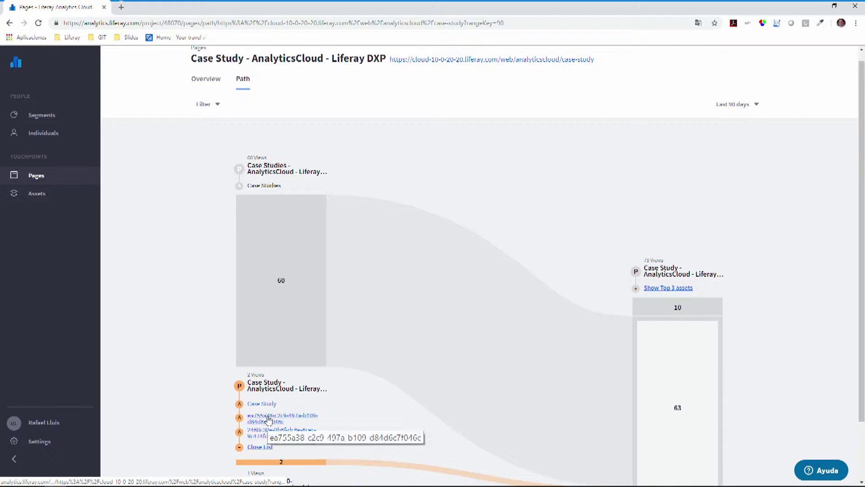
left_click(656, 289)
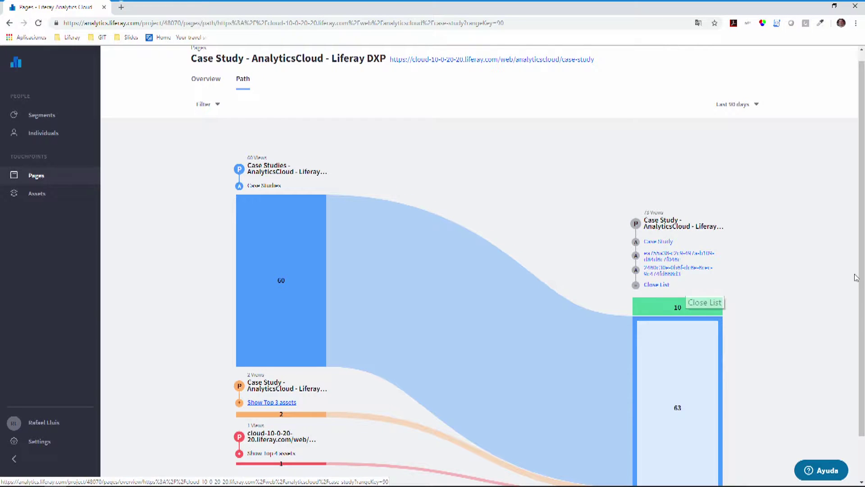
scroll(856, 277, "down", 1)
scroll(857, 278, "down", 2)
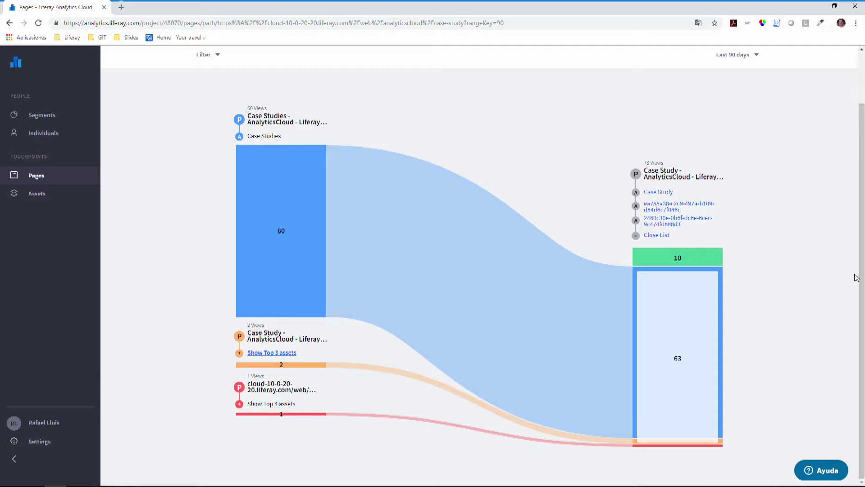
left_click(39, 194)
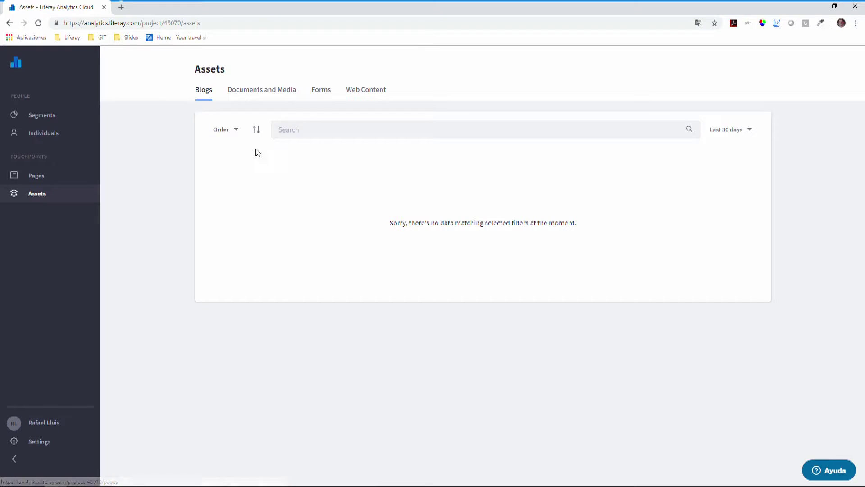
Browse the Documents and Media, Forms and Web Content asset lists, then open Bottom Banner's analytics.
left_click(252, 93)
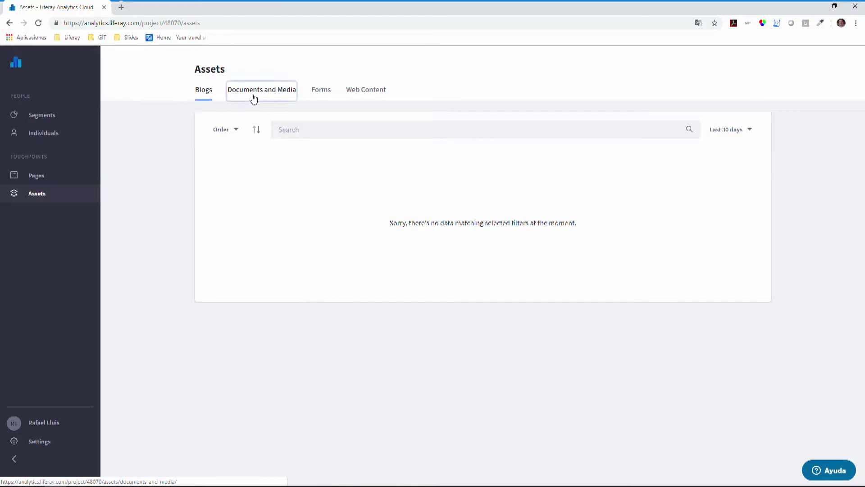
left_click(324, 92)
left_click(365, 95)
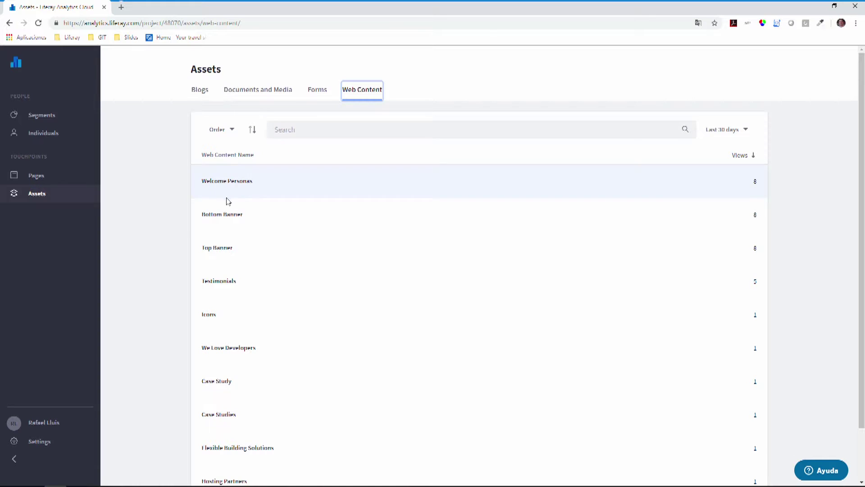
left_click(223, 215)
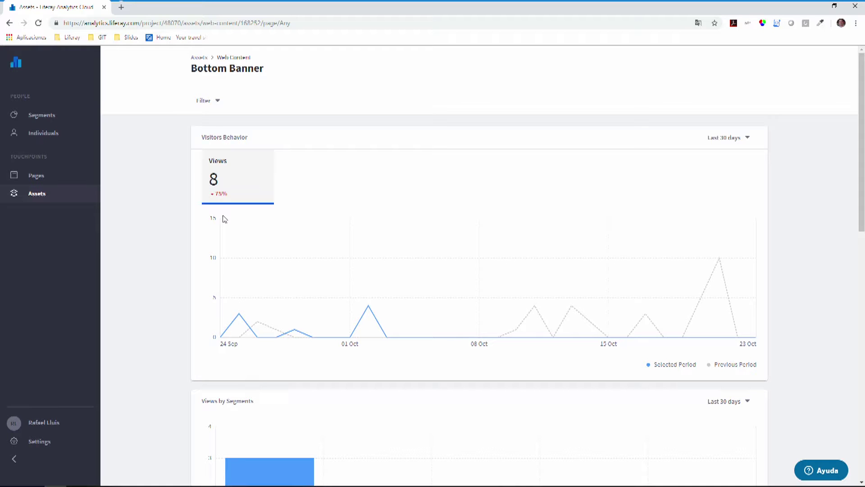
Review Bottom Banner's views by segment, location and technology and Asset Appears On, then return to Assets.
scroll(224, 219, "down", 5)
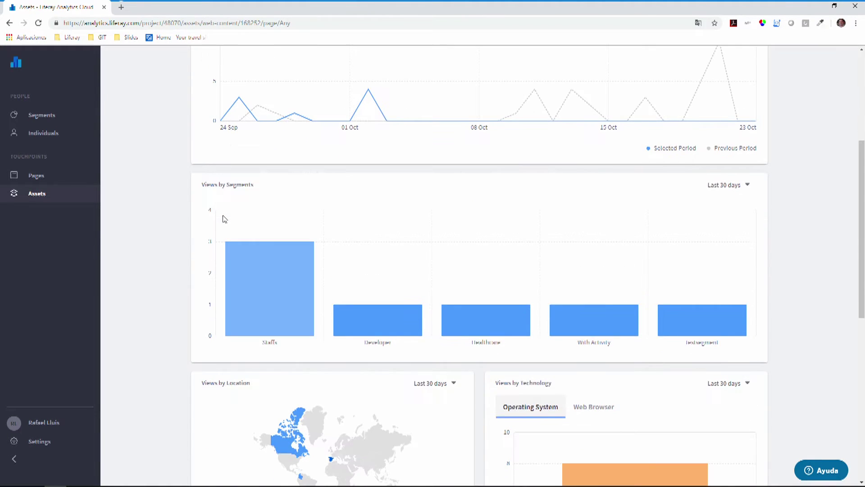
scroll(224, 219, "down", 5)
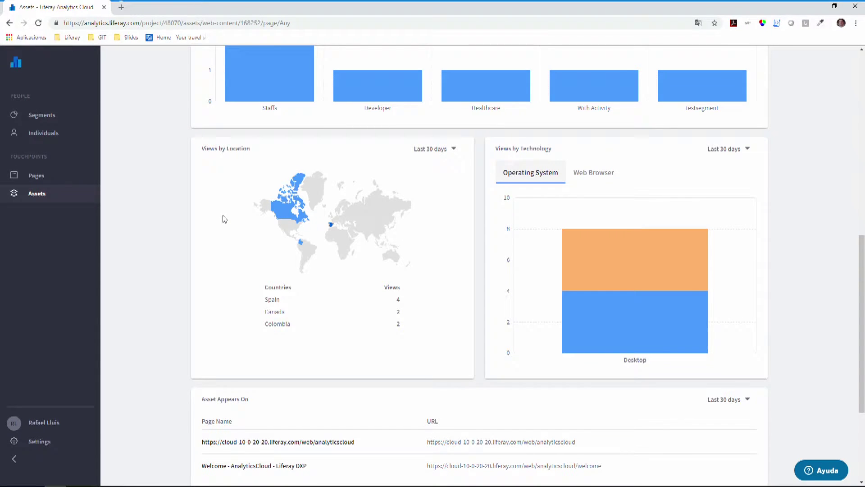
scroll(224, 218, "down", 4)
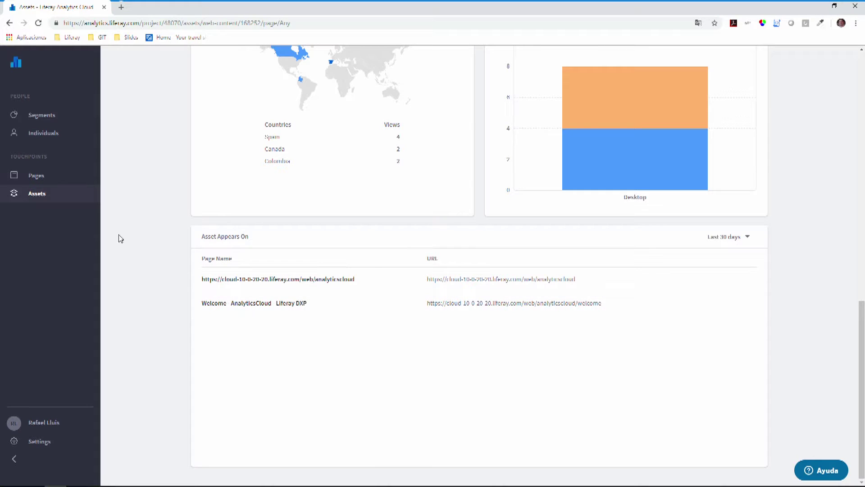
left_click(42, 196)
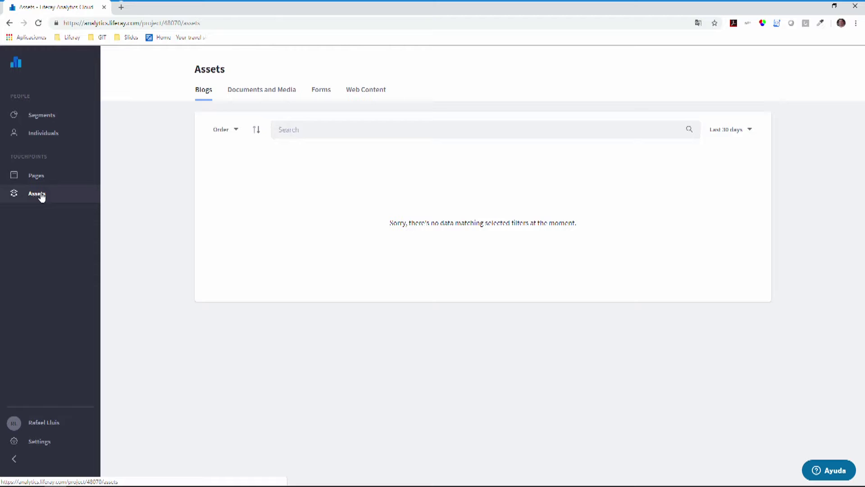
Open the 2018 Mindspark Symposium form's analytics and set Visitors Behavior to Last 90 days.
left_click(322, 88)
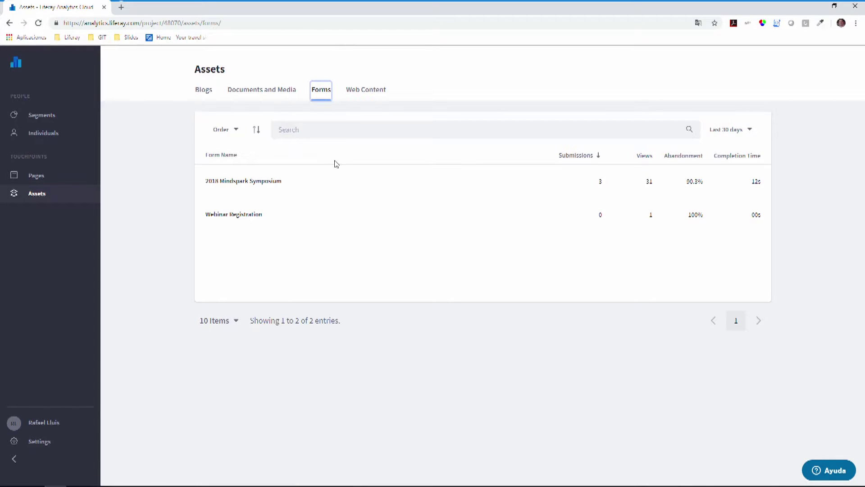
left_click(245, 185)
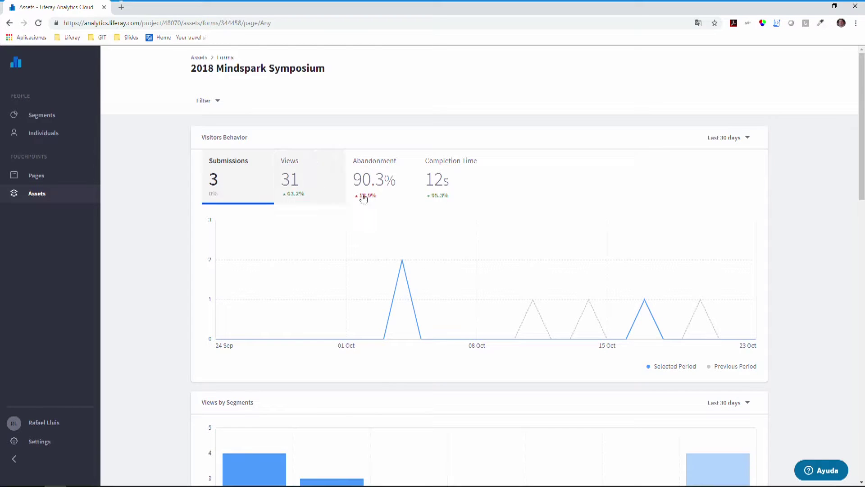
left_click(715, 143)
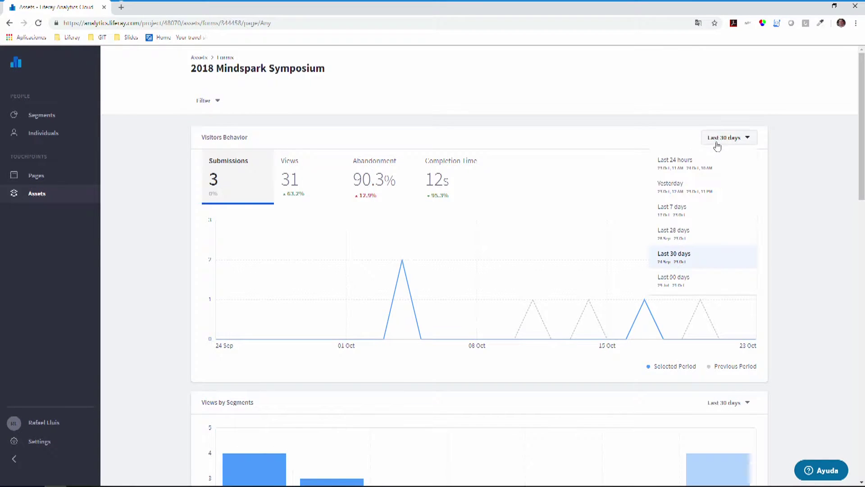
left_click(686, 277)
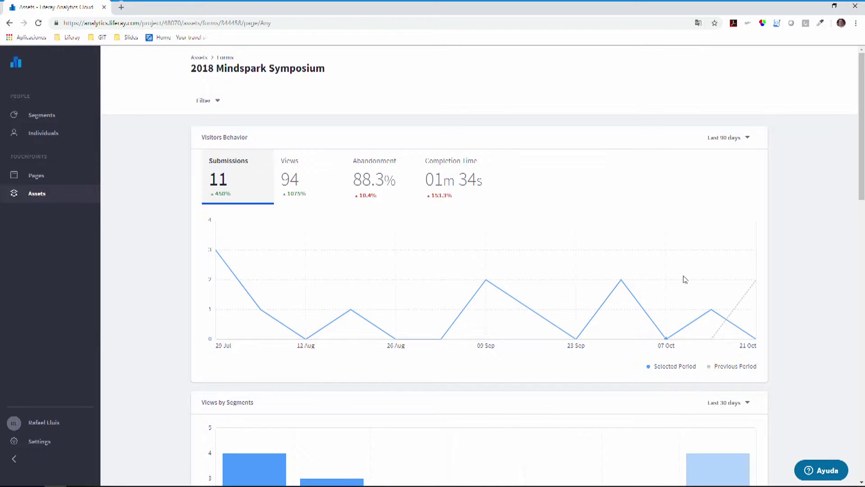
Chart the form's views, then abandonment, then completion time (01m 34s).
left_click(324, 193)
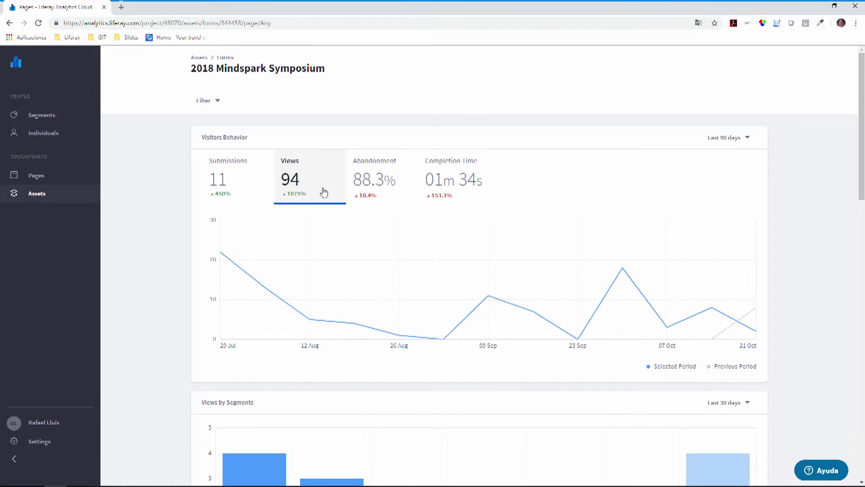
left_click(391, 191)
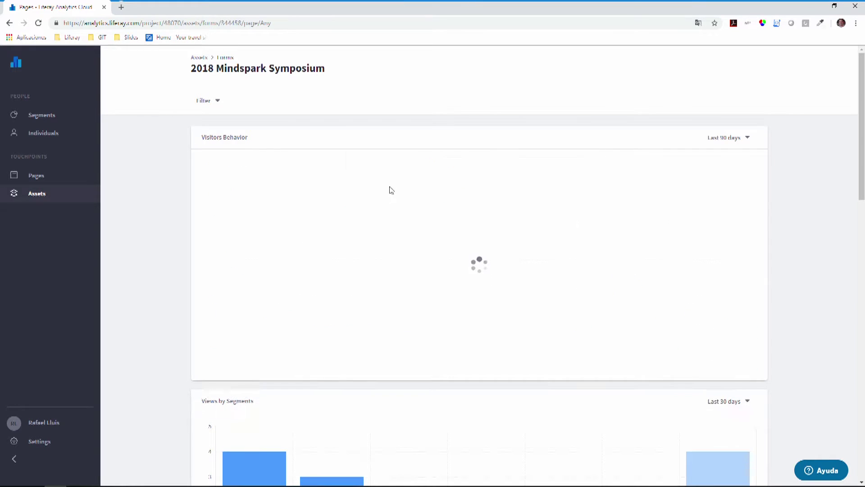
left_click(445, 192)
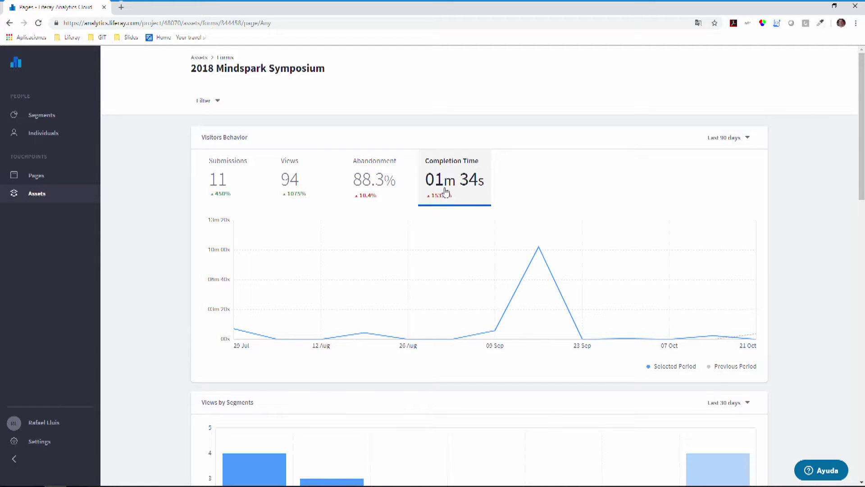
scroll(446, 192, "down", 1)
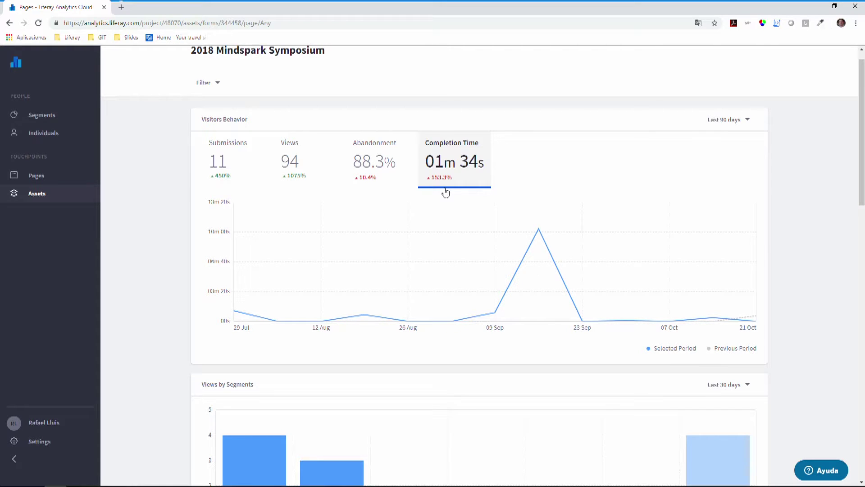
Scroll past Views by Segments, Location and Technology to the Mindspark form's Field Analysis.
scroll(446, 193, "down", 6)
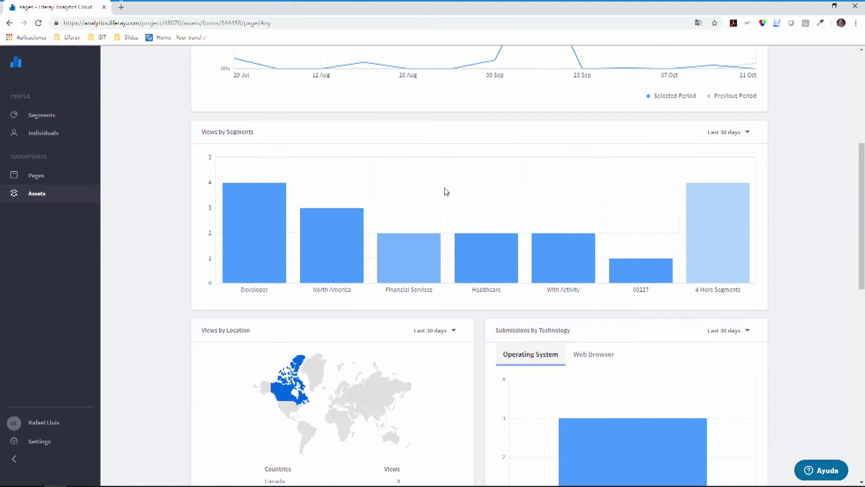
scroll(446, 192, "down", 5)
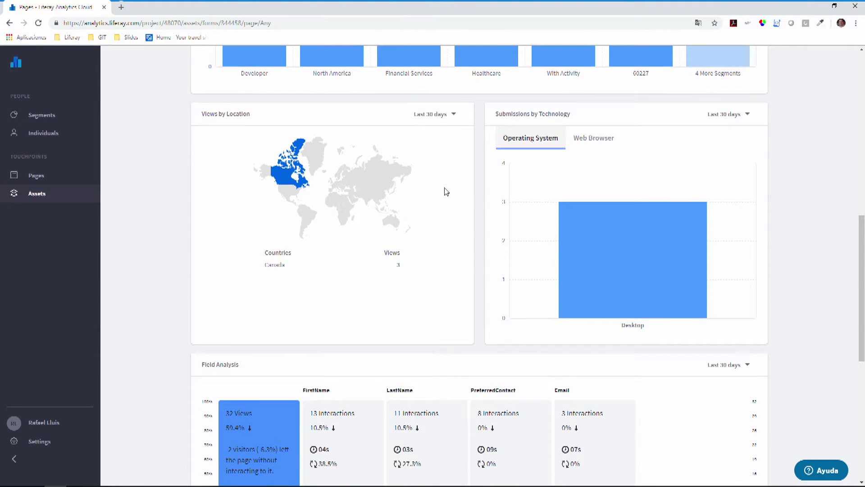
scroll(446, 193, "down", 1)
scroll(446, 192, "down", 5)
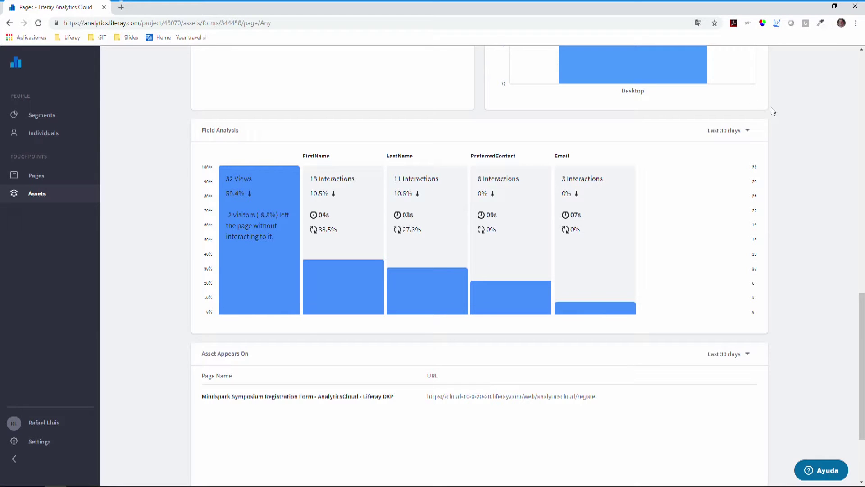
Change the Mindspark form's Field Analysis range from Last 30 days to Last 90 days.
left_click(732, 131)
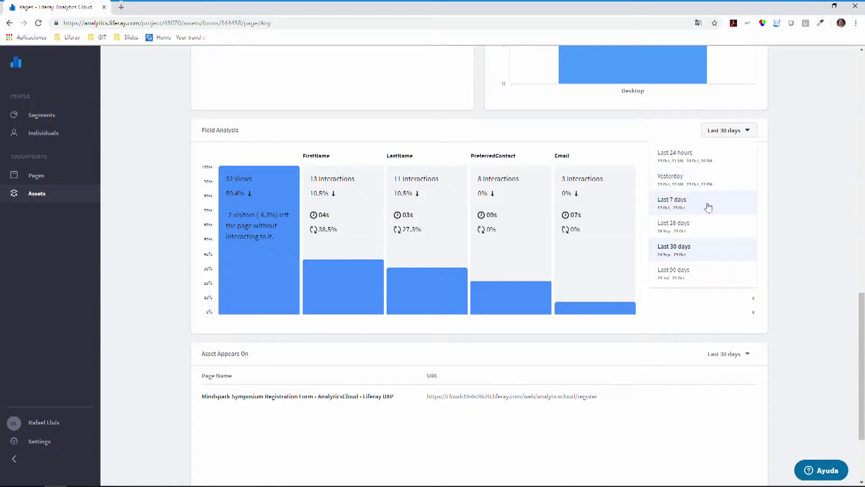
left_click(700, 283)
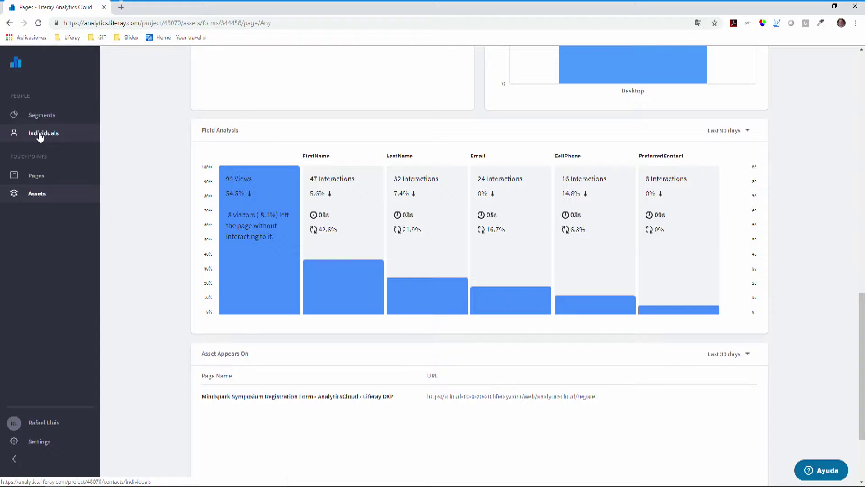
Go to Segments and open the Developer segment, showing its 41 members.
left_click(34, 117)
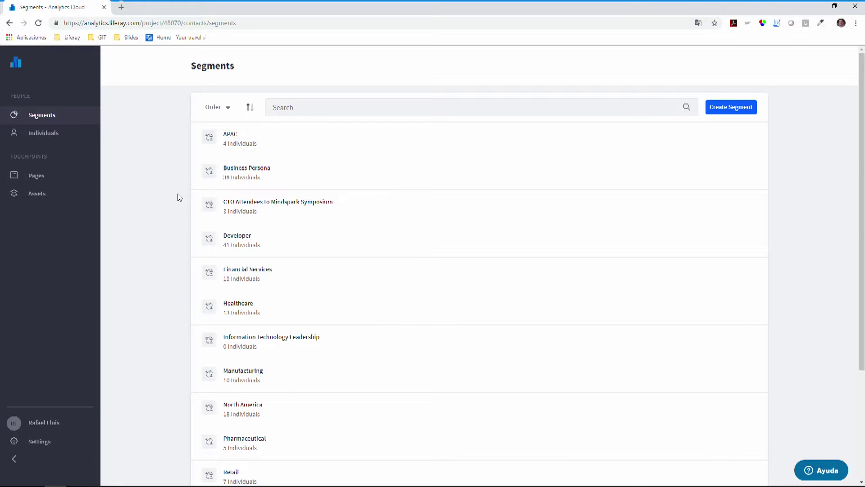
left_click(236, 241)
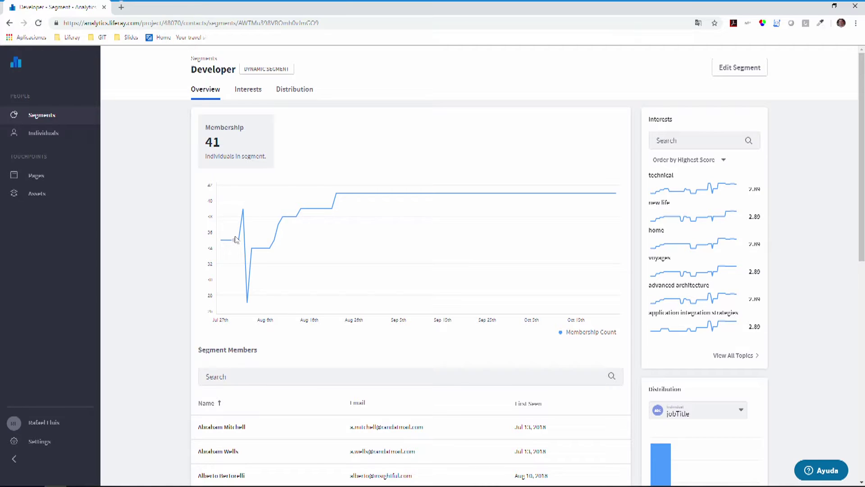
View the Developer segment's interests and open the advanced architecture topic details.
left_click(250, 93)
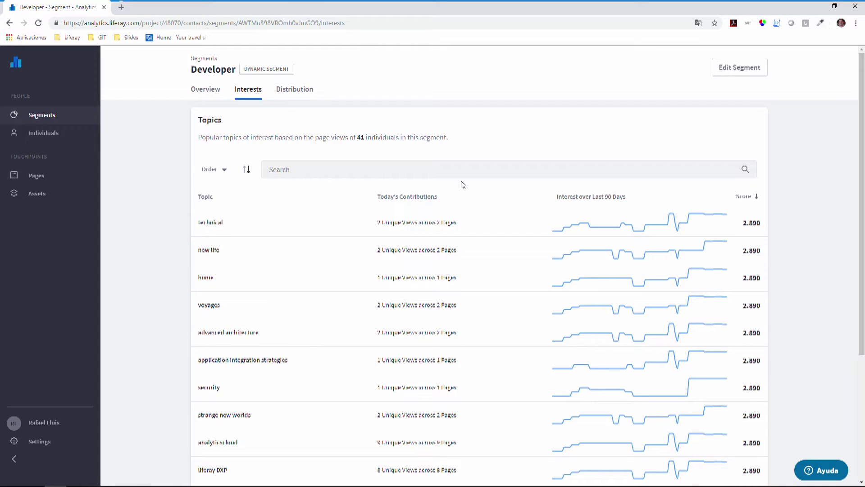
left_click(233, 333)
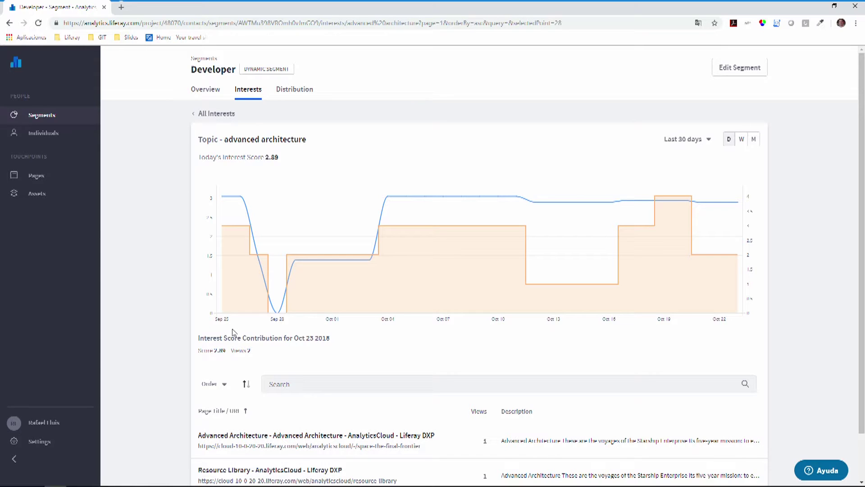
Regroup the advanced architecture chart weekly then monthly, and view the segment's jobTitle distribution.
mouse_move(239, 281)
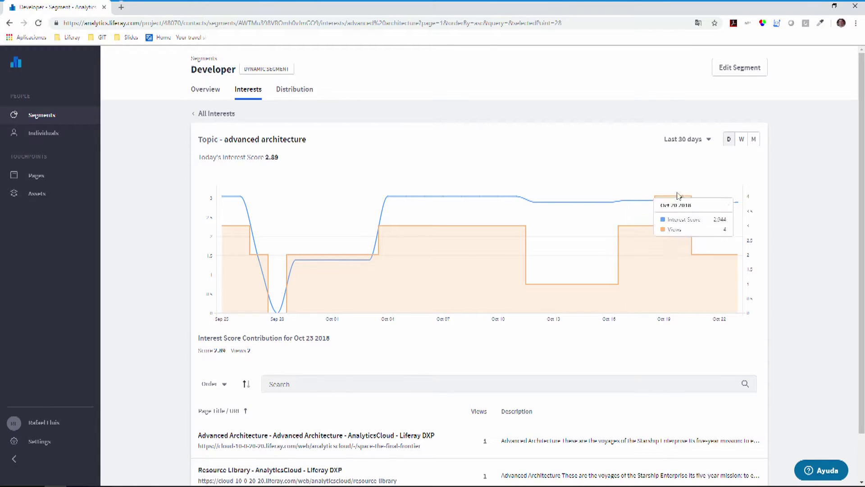
left_click(740, 144)
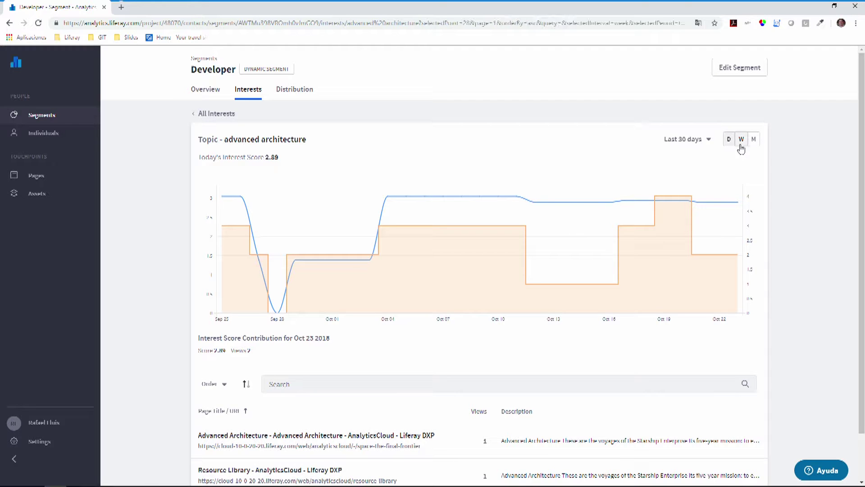
left_click(757, 145)
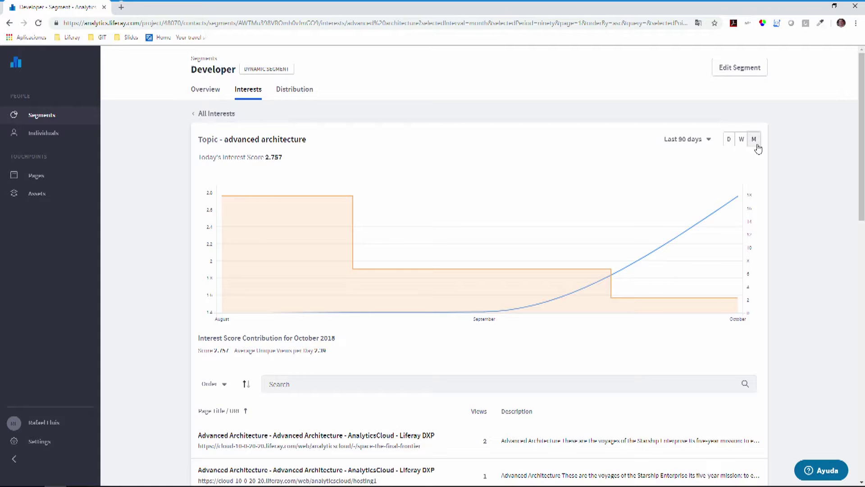
left_click(304, 89)
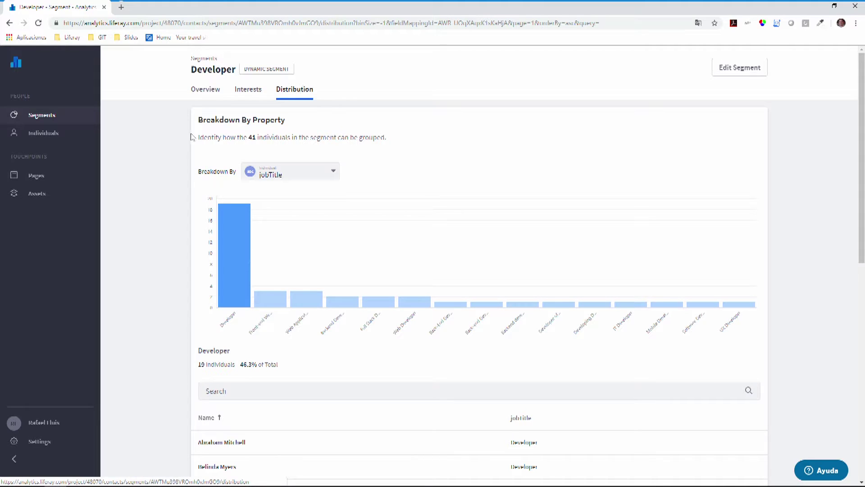
Search 'coun' to break the Developer segment down by Country, then list the 7 USA members.
left_click(288, 175)
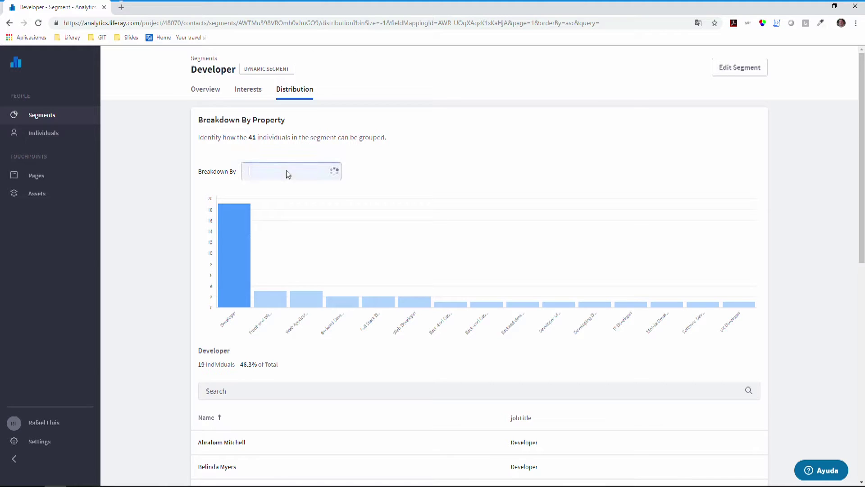
type("coun")
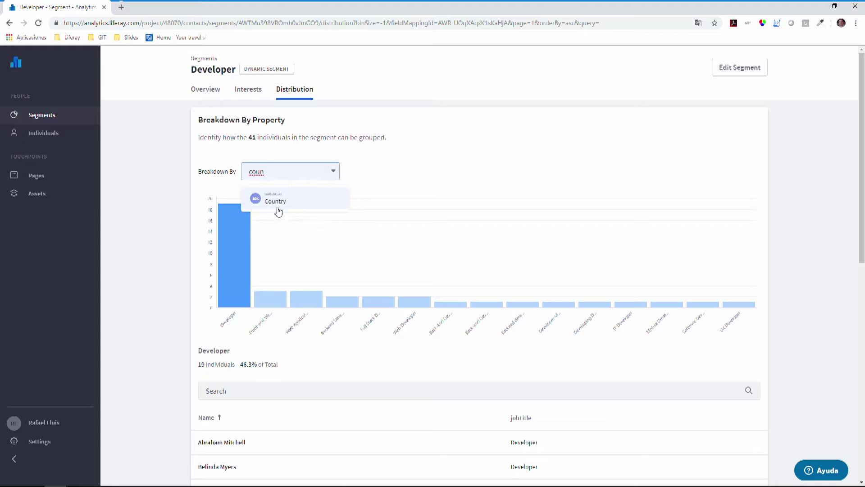
left_click(275, 201)
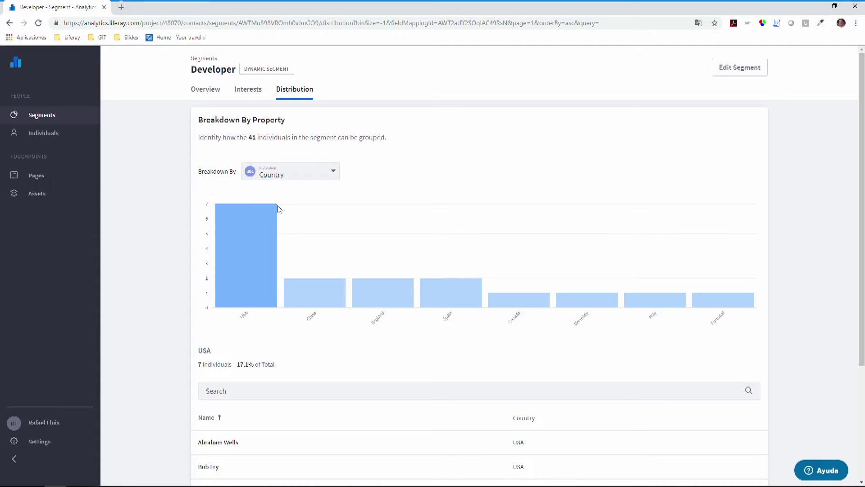
left_click(276, 208)
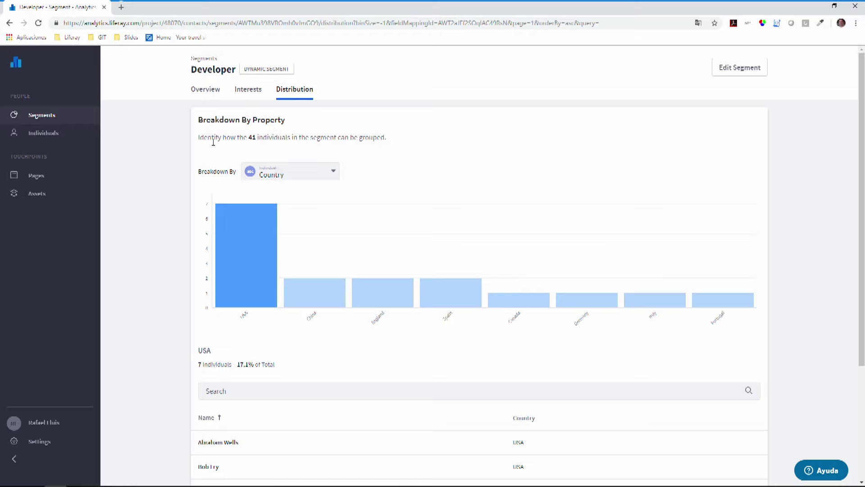
Return to Segments and begin a new dynamic Individuals segment.
left_click(52, 118)
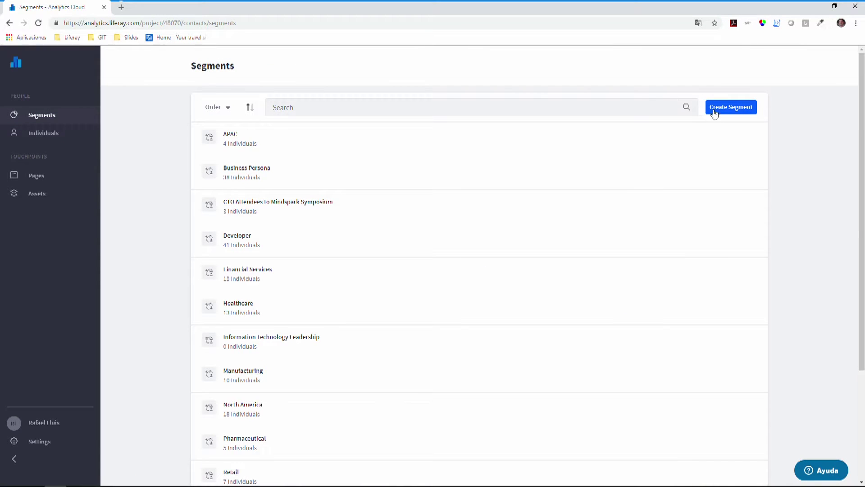
left_click(714, 112)
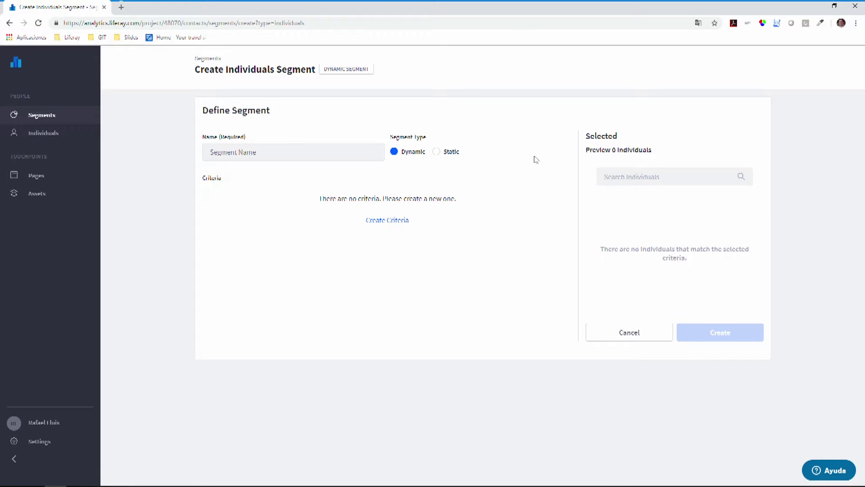
Type 'people downloading' as the new segment's name, correcting the misspellings.
left_click(302, 154)
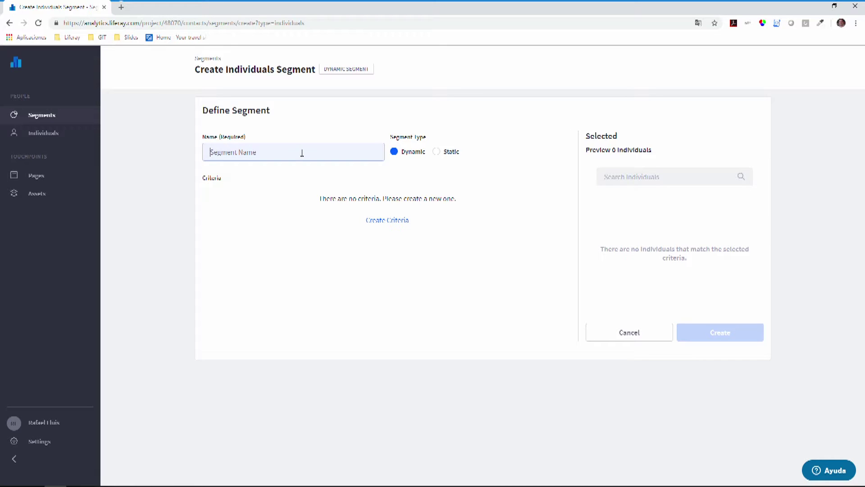
type("pop")
key("BackSpace")
key("BackSpace")
type("epole")
key("ctrl+a")
type("people downloading")
Add a first criteria block and browse the Individuals with Property options.
left_click(389, 223)
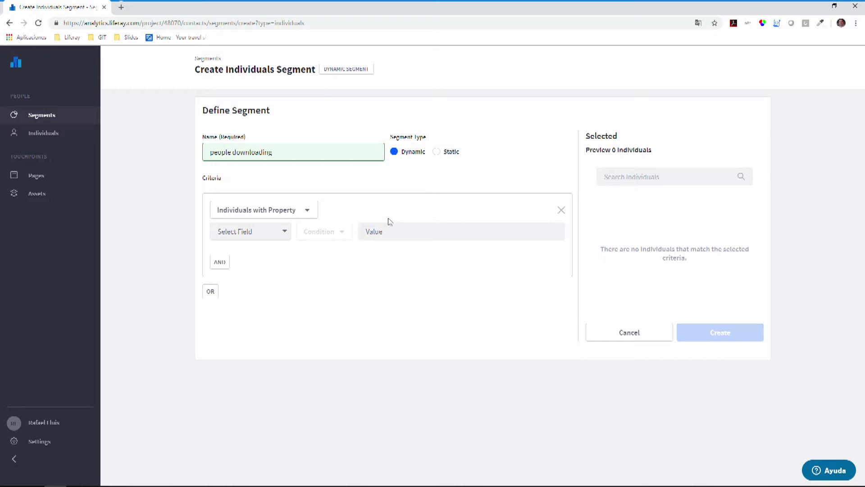
left_click(305, 212)
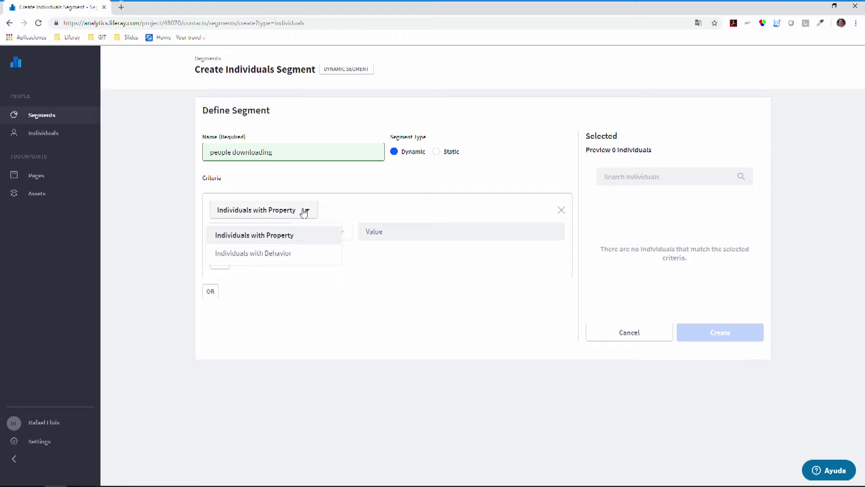
left_click(255, 235)
left_click(255, 236)
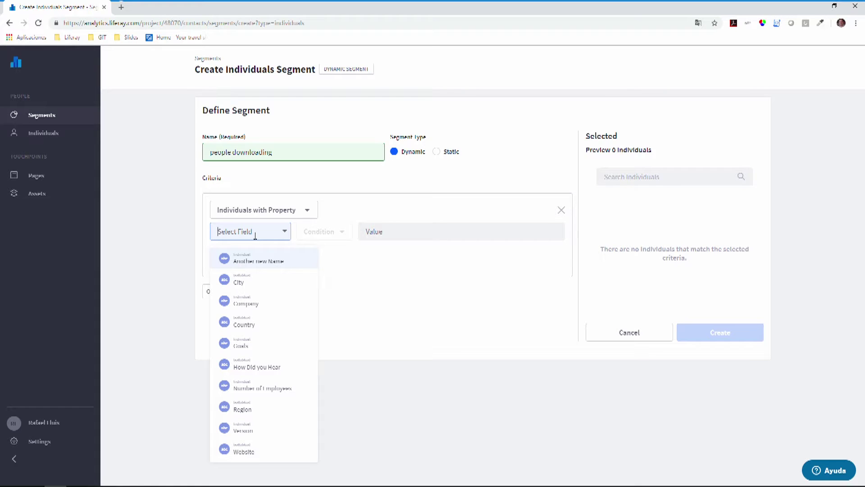
left_click(311, 210)
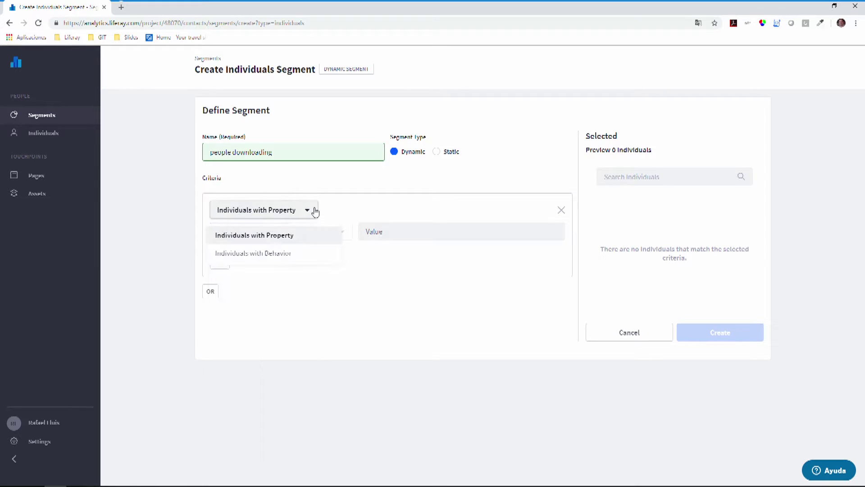
Target individuals who Downloaded the Advanced Architecture asset, with Since set to All Time.
left_click(268, 254)
left_click(248, 232)
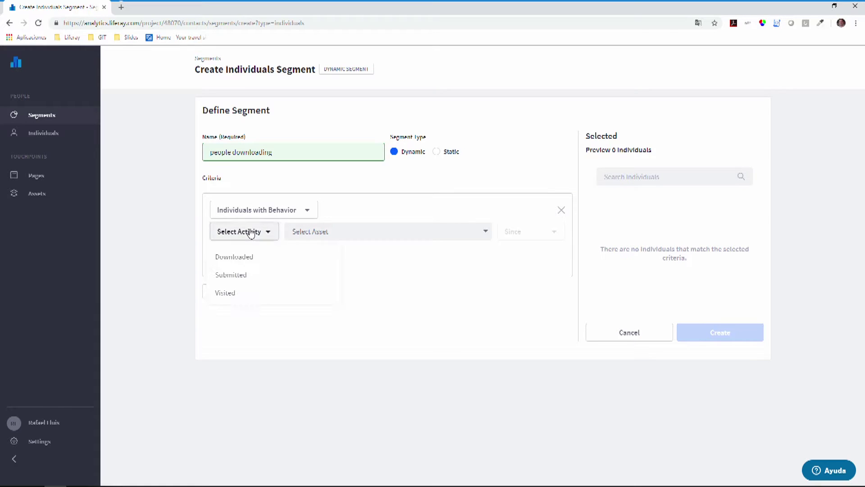
left_click(248, 266)
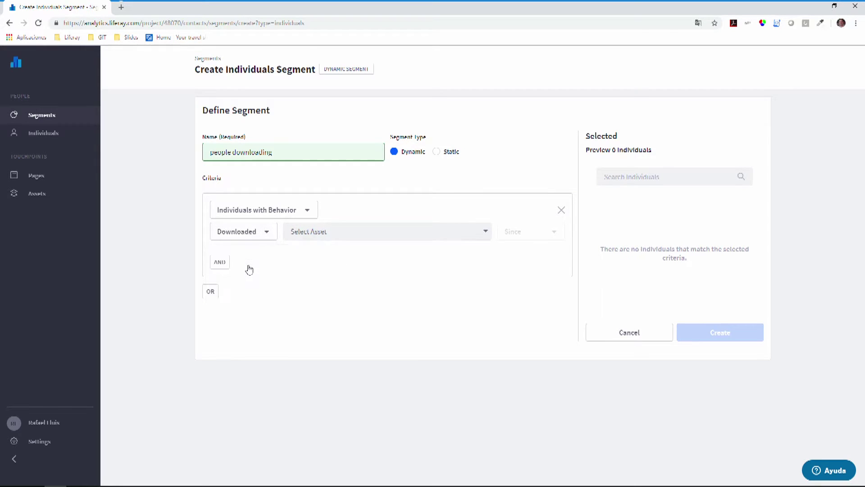
left_click(327, 227)
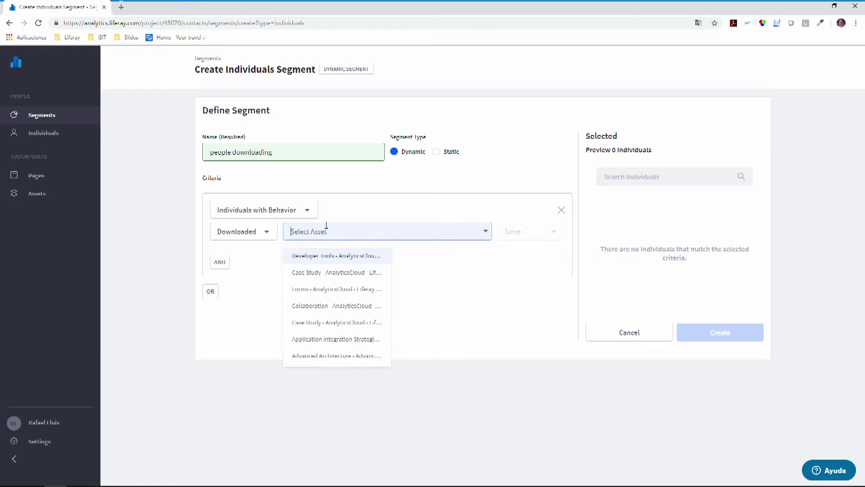
type("adva")
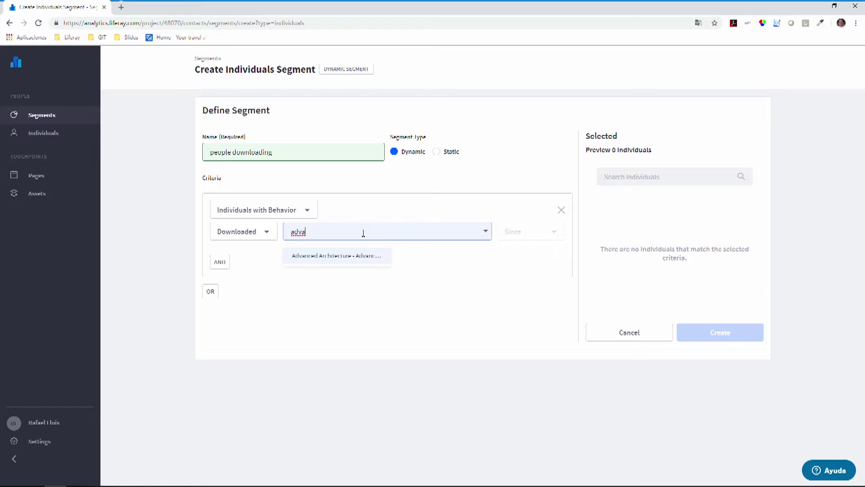
left_click(322, 263)
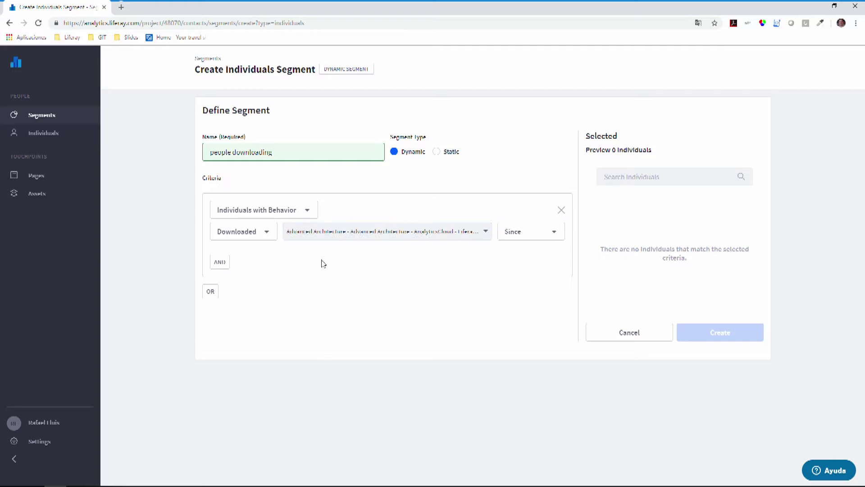
left_click(532, 238)
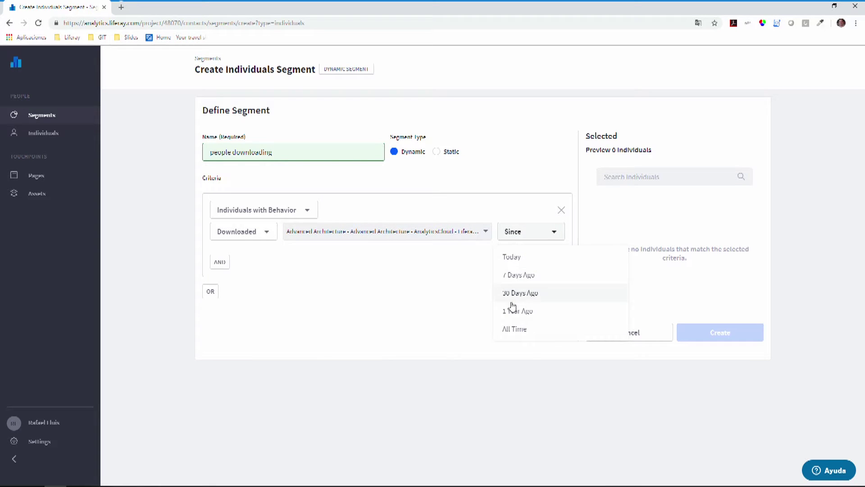
left_click(518, 329)
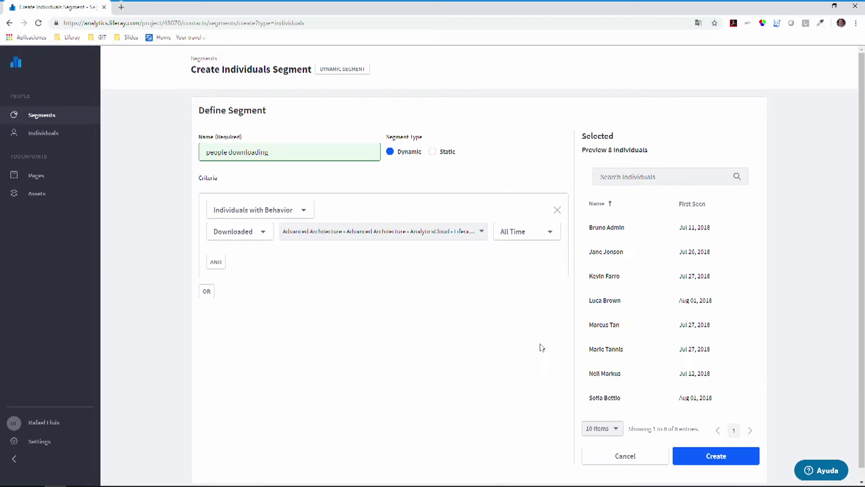
Create the segment and scroll through its overview of 6 CTO and Developer members.
left_click(692, 456)
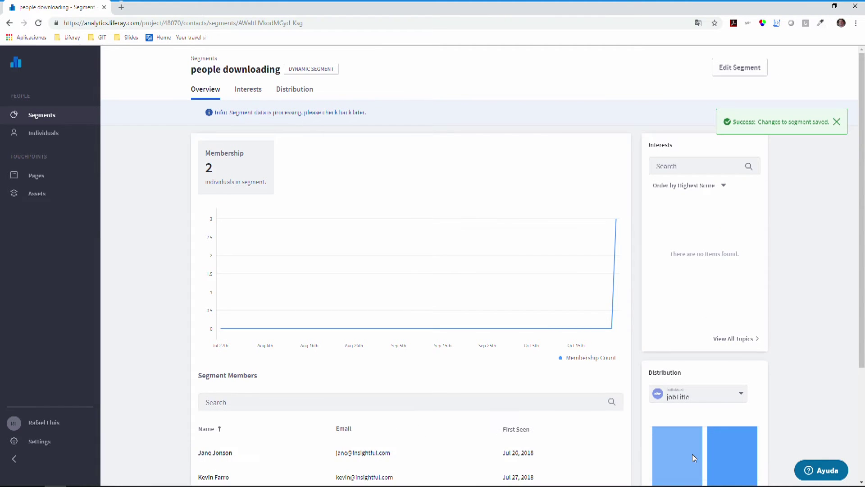
scroll(692, 453, "down", 3)
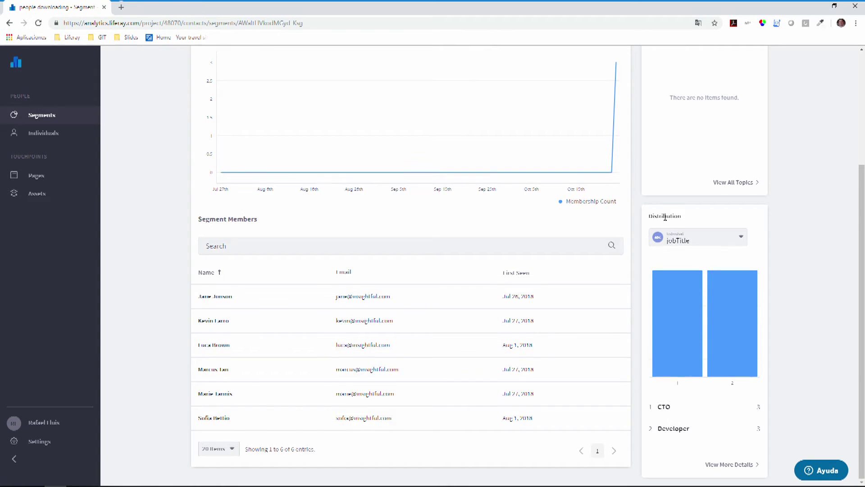
scroll(666, 220, "up", 1)
scroll(666, 219, "up", 3)
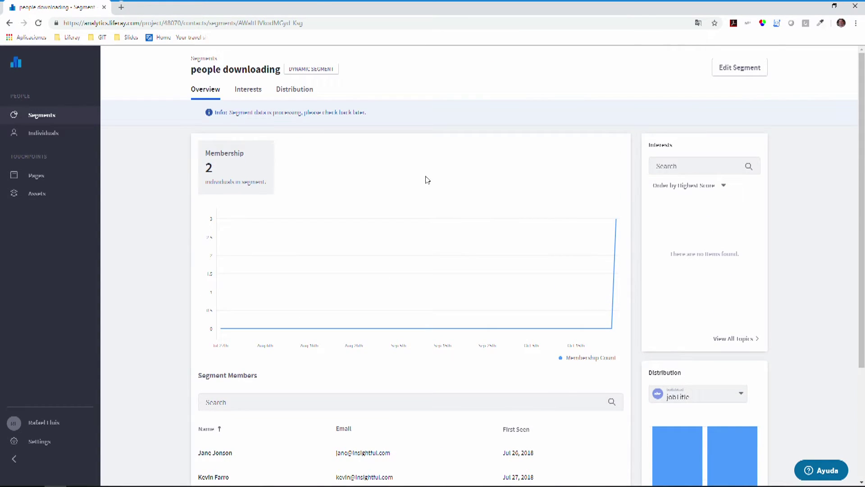
Check the segment's jobTitle distribution and interests, then bring up the Individuals list.
left_click(305, 98)
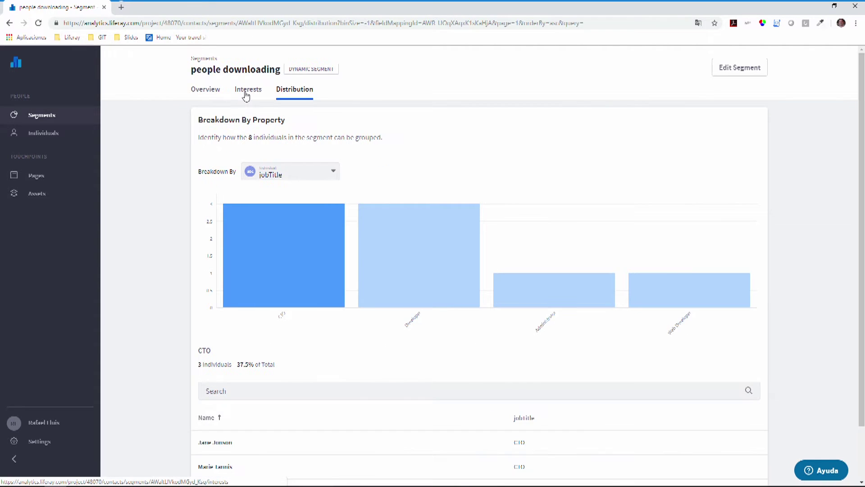
left_click(245, 95)
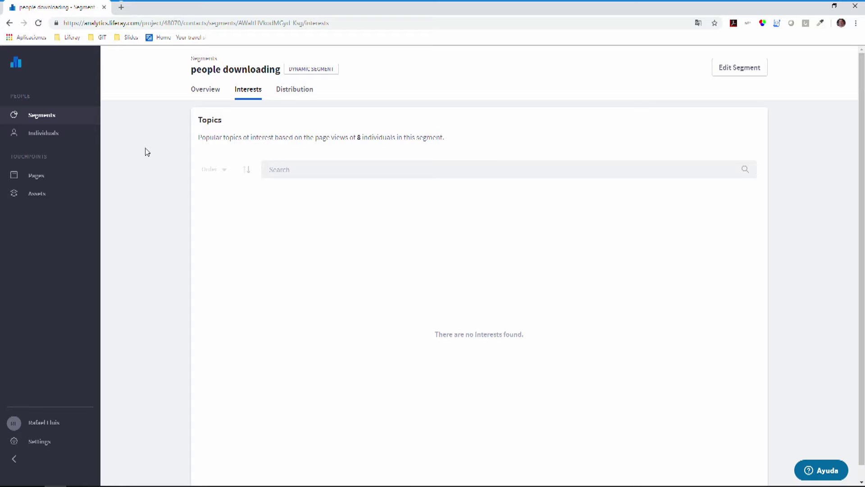
left_click(302, 90)
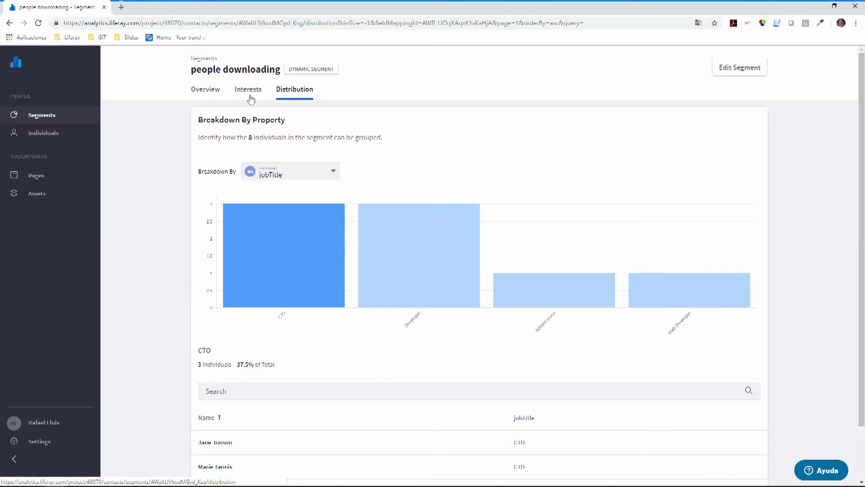
left_click(44, 134)
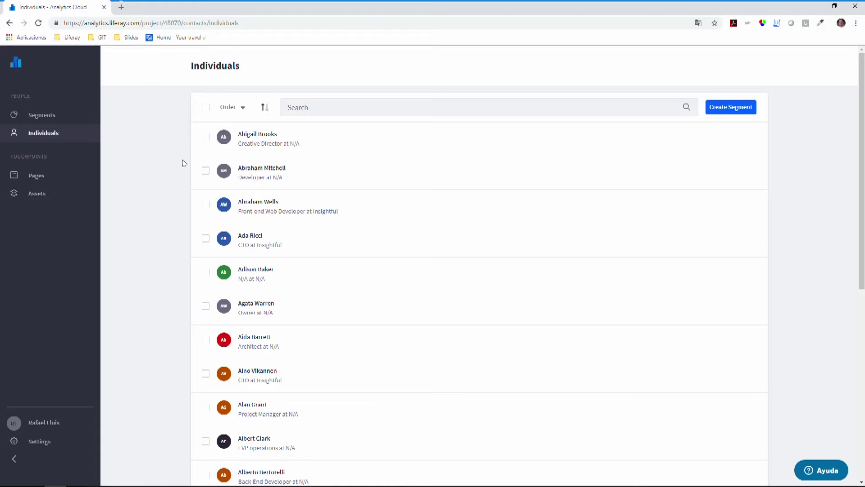
Search the individuals for a segment member by name and open their profile.
left_click(324, 107)
type("neil")
key("Return")
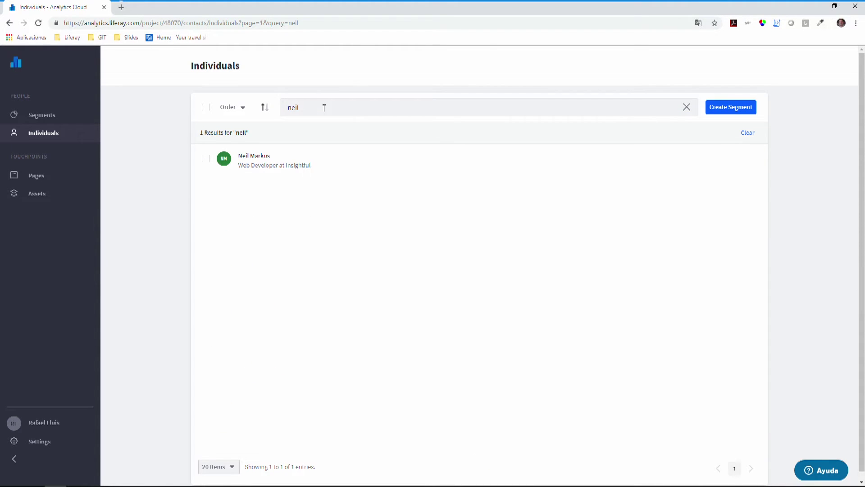
left_click(259, 158)
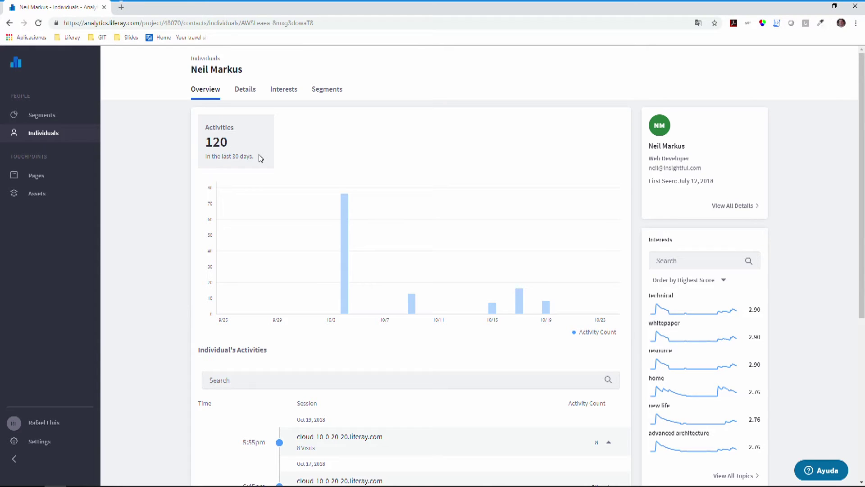
scroll(259, 158, "down", 5)
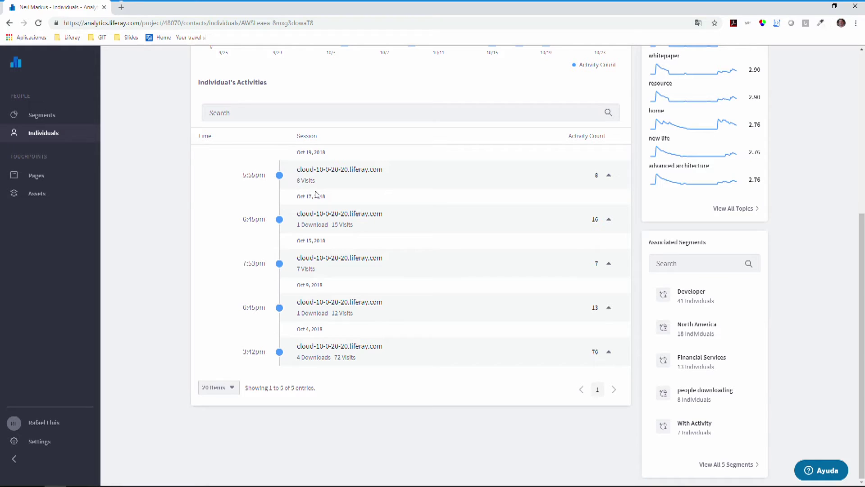
left_click(326, 233)
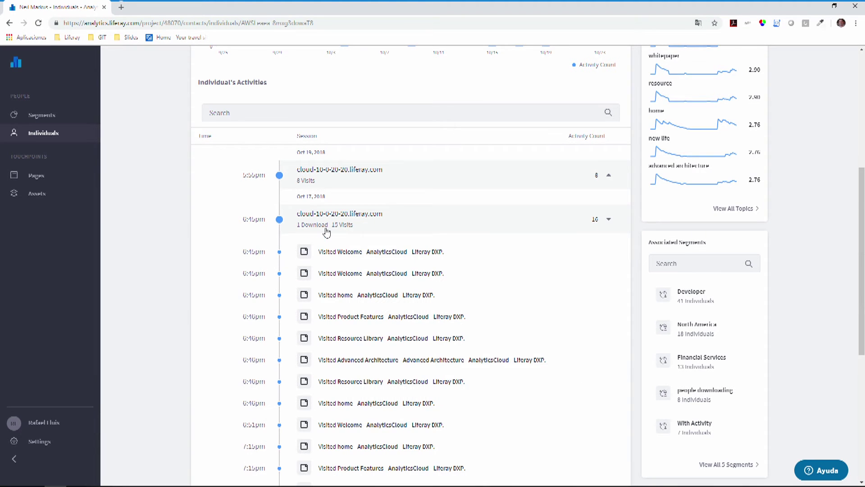
scroll(327, 232, "down", 3)
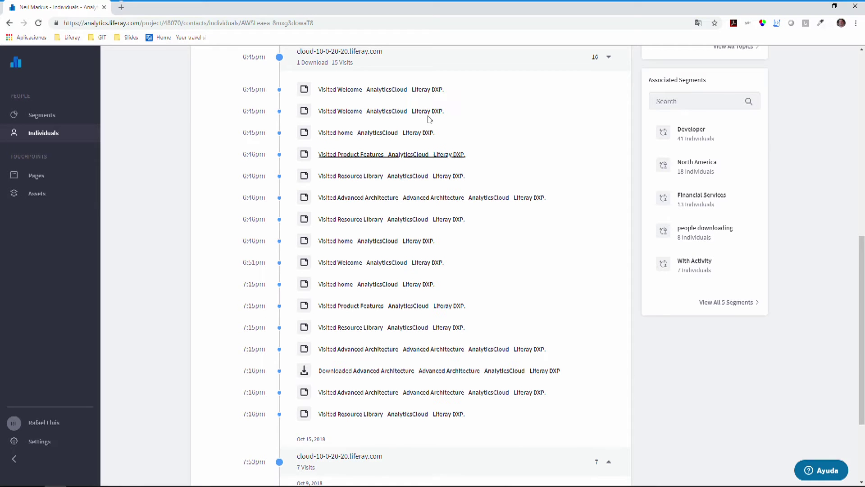
left_click(428, 67)
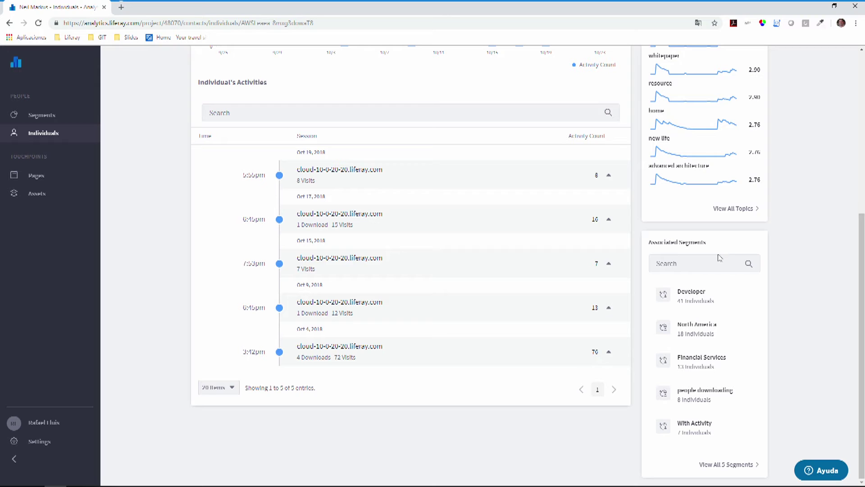
Filter the individual's activity chart to October 4, 2018, then view their Interests.
left_click_drag(863, 276, 863, 192)
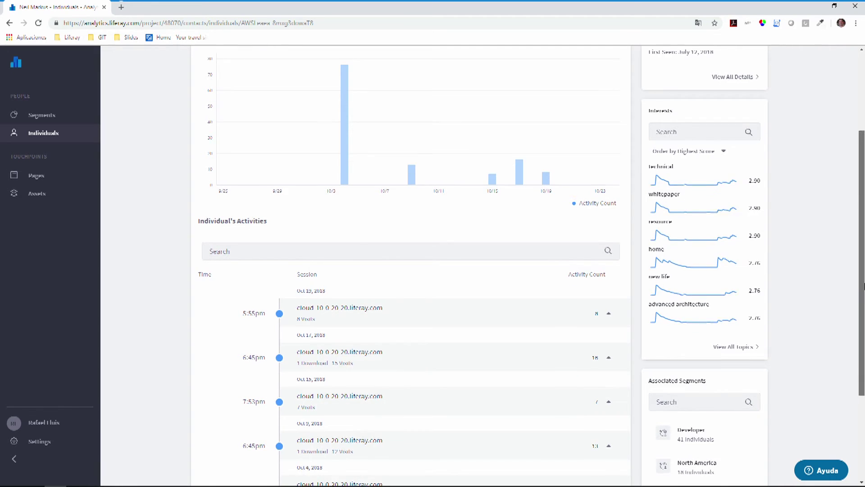
left_click_drag(862, 292, 862, 246)
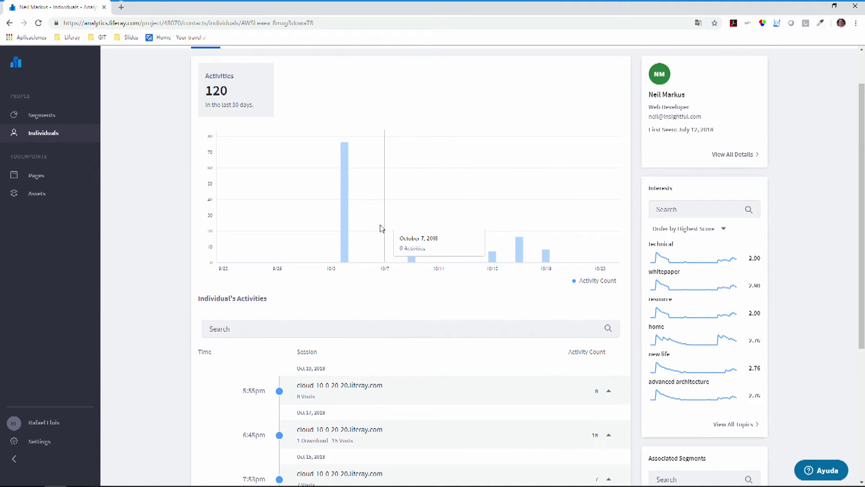
left_click(344, 225)
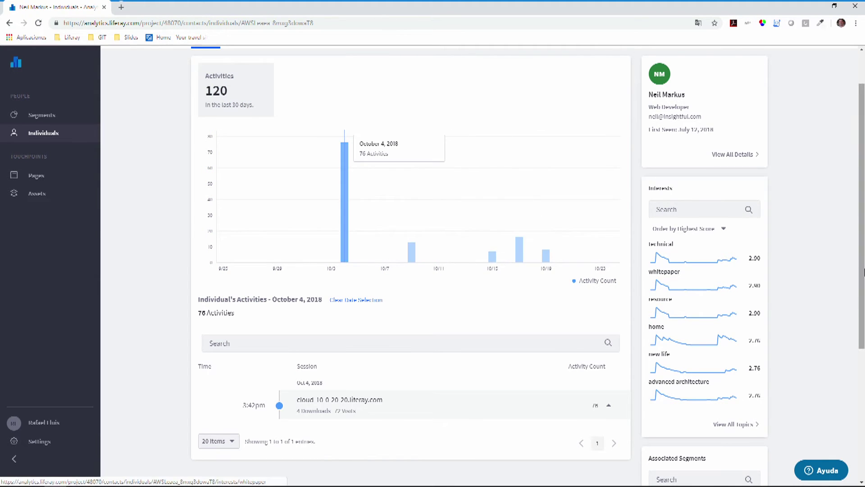
left_click_drag(863, 260, 864, 228)
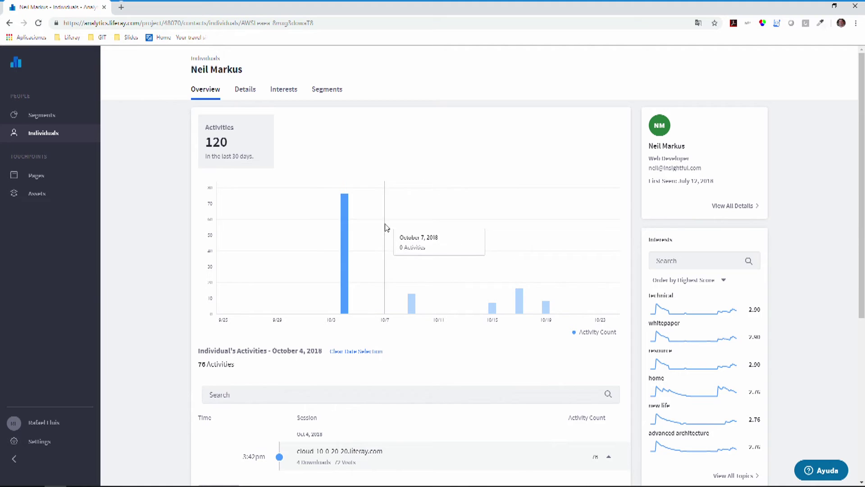
left_click(293, 90)
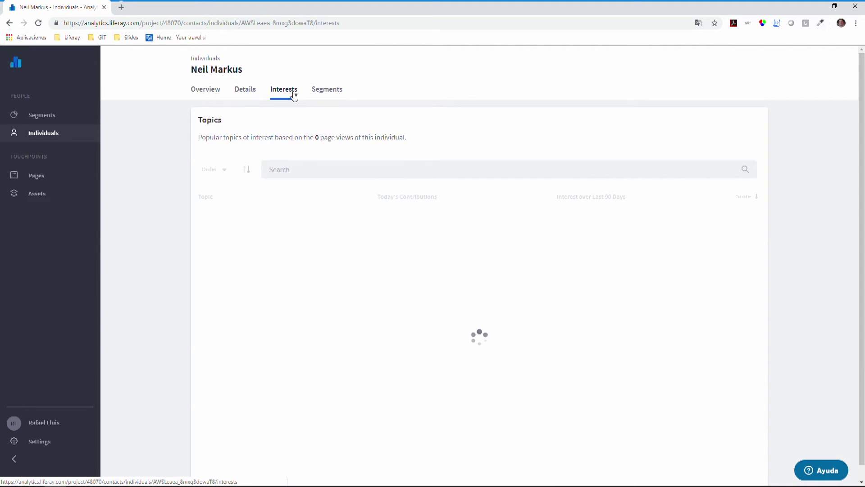
left_click(336, 100)
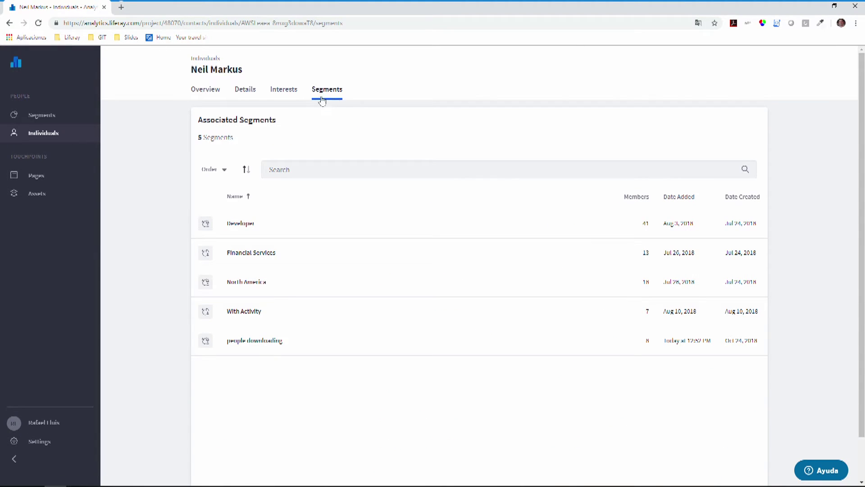
left_click(240, 93)
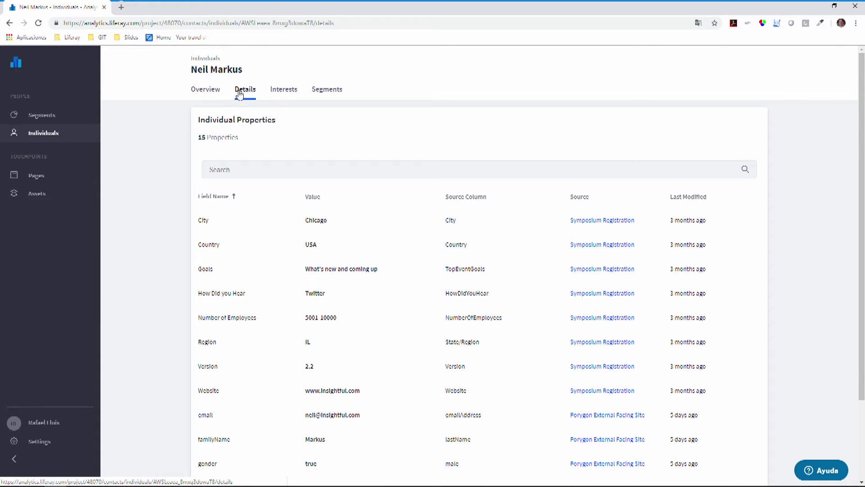
scroll(239, 94, "down", 2)
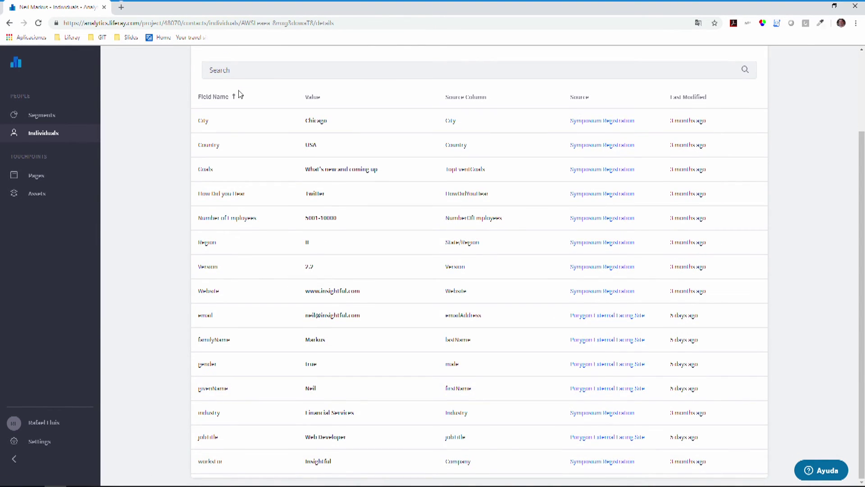
scroll(239, 93, "up", 1)
scroll(239, 94, "down", 1)
left_click(47, 441)
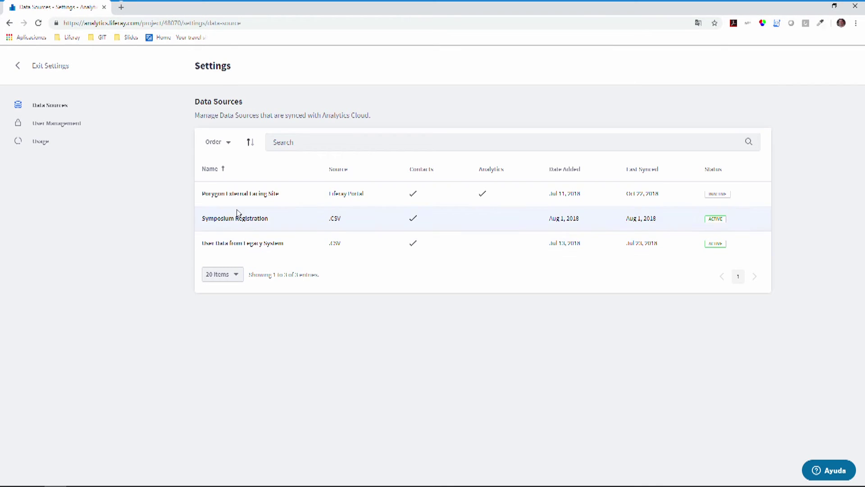
left_click(18, 72)
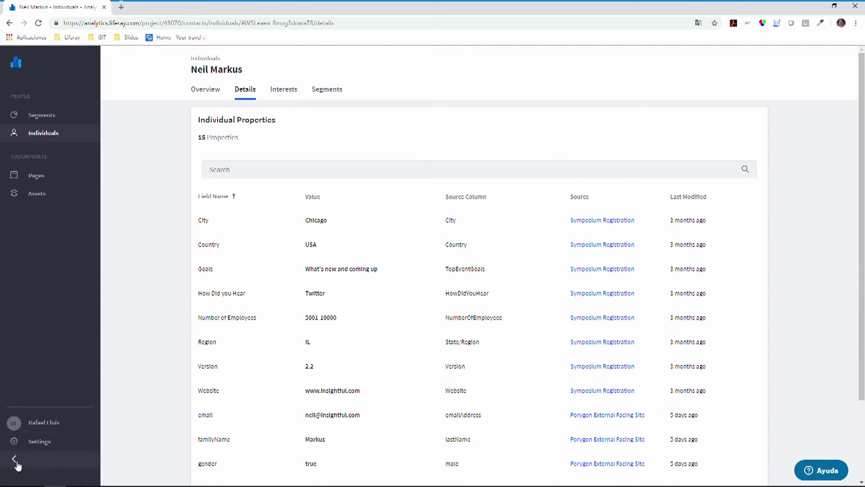
Search the help panel for 'engagement' and open Understanding Page Analytics in a new tab.
left_click(62, 430)
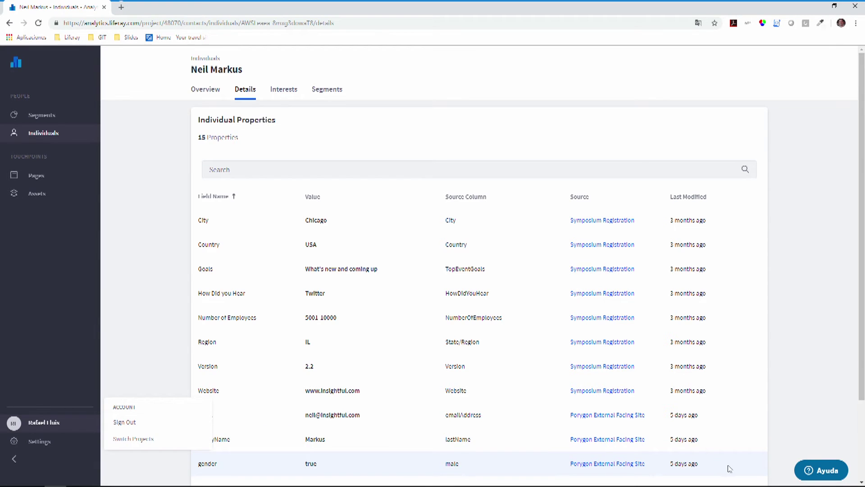
left_click(807, 470)
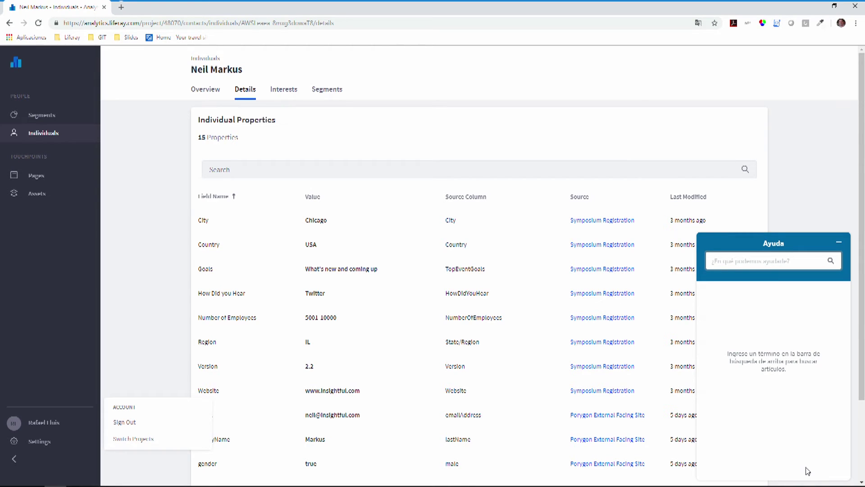
left_click(750, 263)
type("engagement")
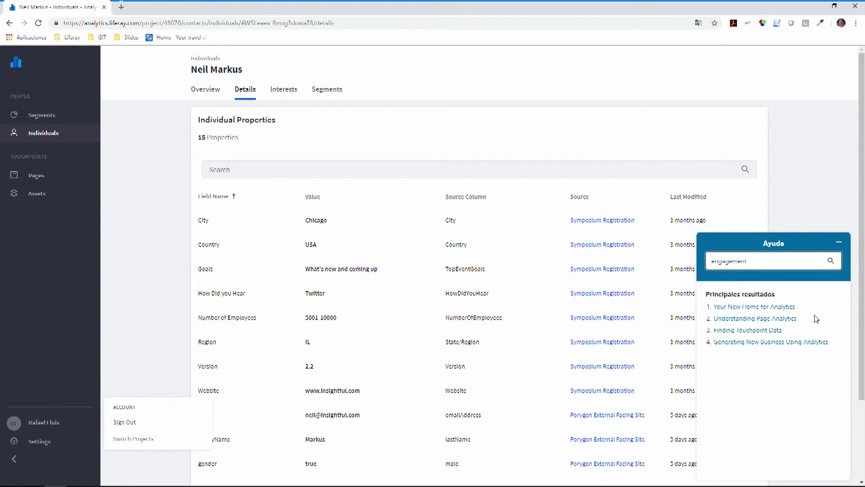
left_click(771, 323)
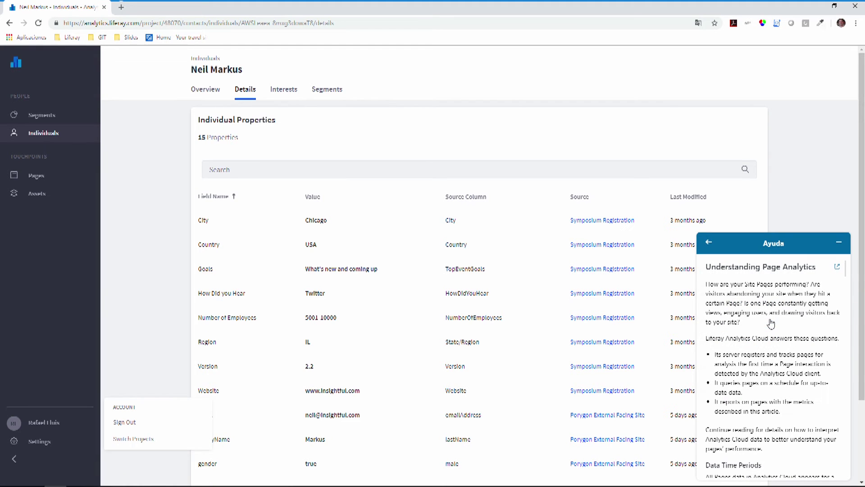
left_click(836, 268)
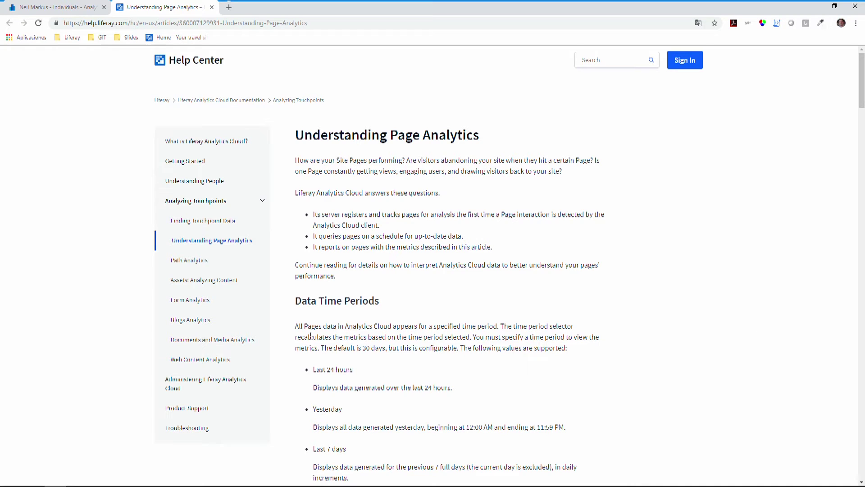
Read the Path Analytics help article down to its path diagram, then return to Analytics Cloud.
left_click(192, 262)
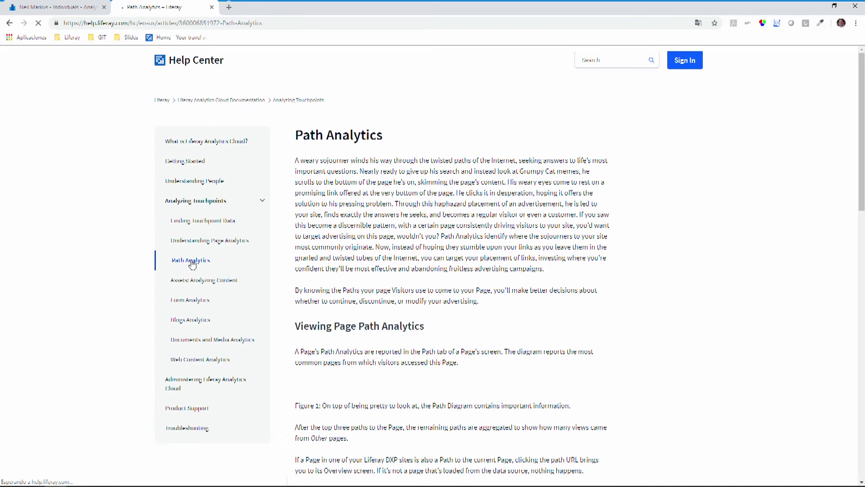
scroll(192, 264, "down", 6)
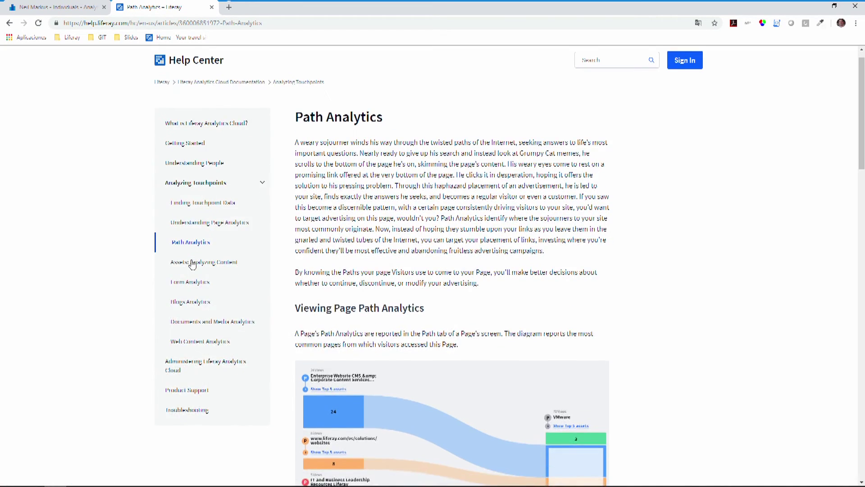
scroll(193, 264, "down", 1)
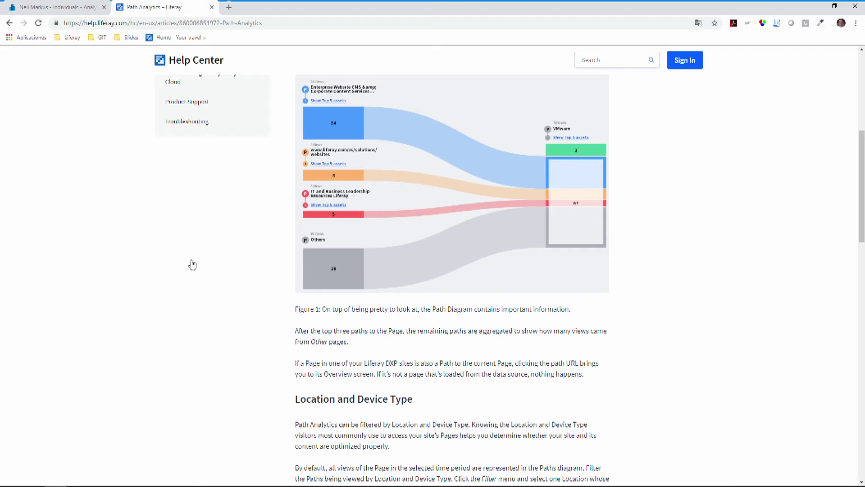
left_click(51, 7)
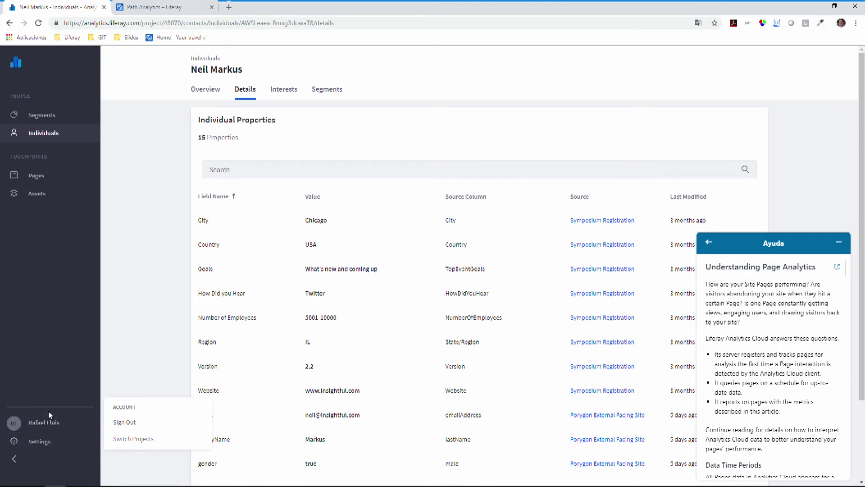
Close the help panel and switch to the GS-ES Internal LCS Testing - Liferay project.
left_click(120, 439)
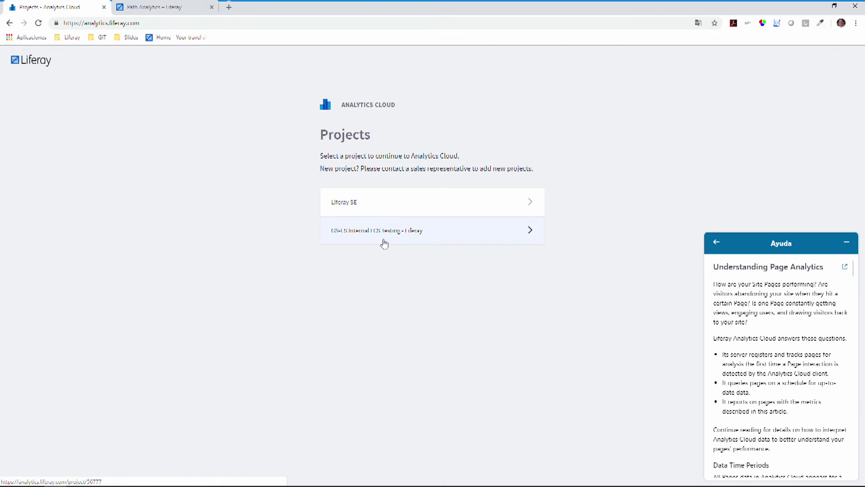
left_click(847, 242)
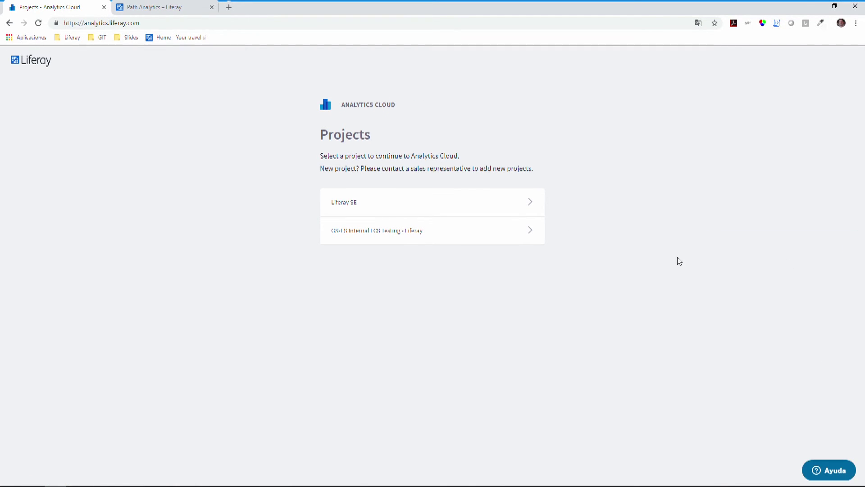
left_click(427, 233)
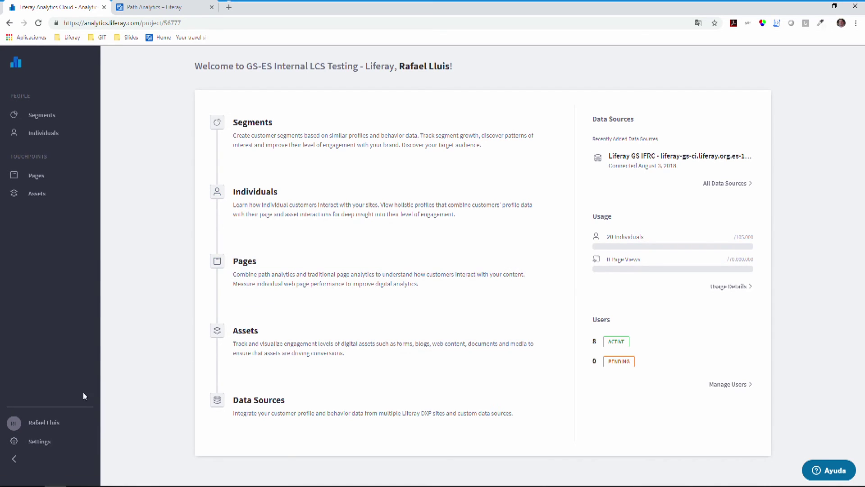
In Settings, open the Liferay GS IFRC data source and begin its Configure Contacts setup.
left_click(44, 442)
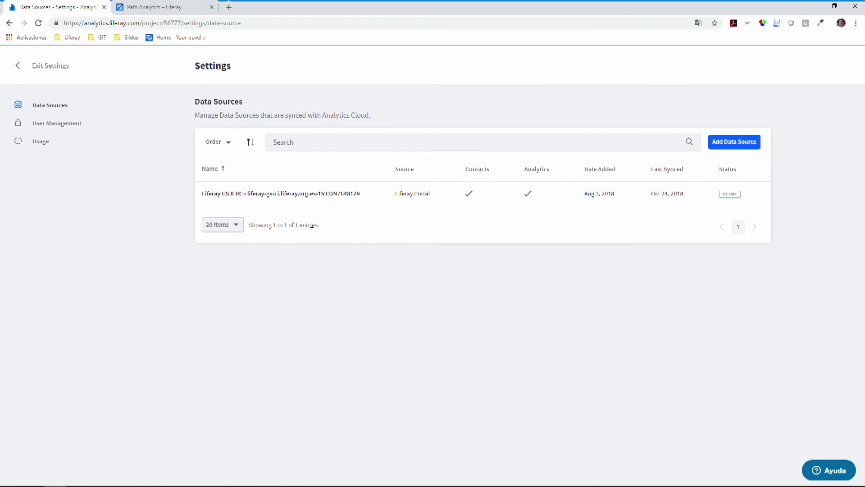
left_click(303, 198)
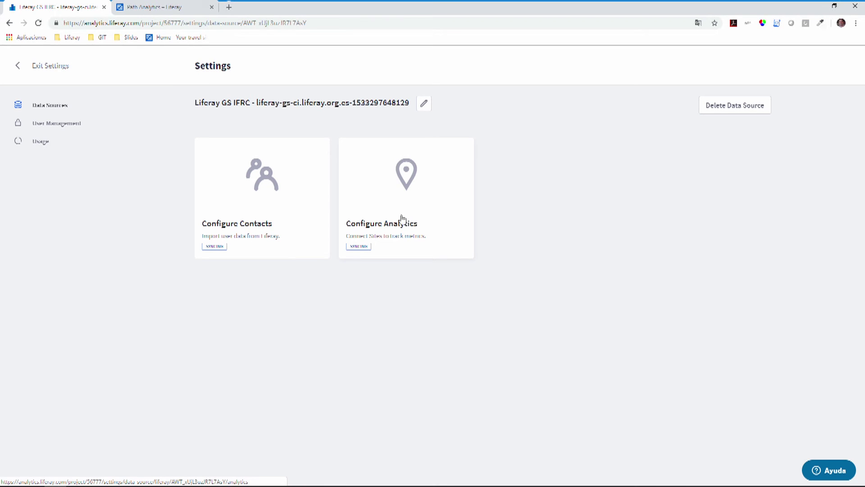
left_click(273, 227)
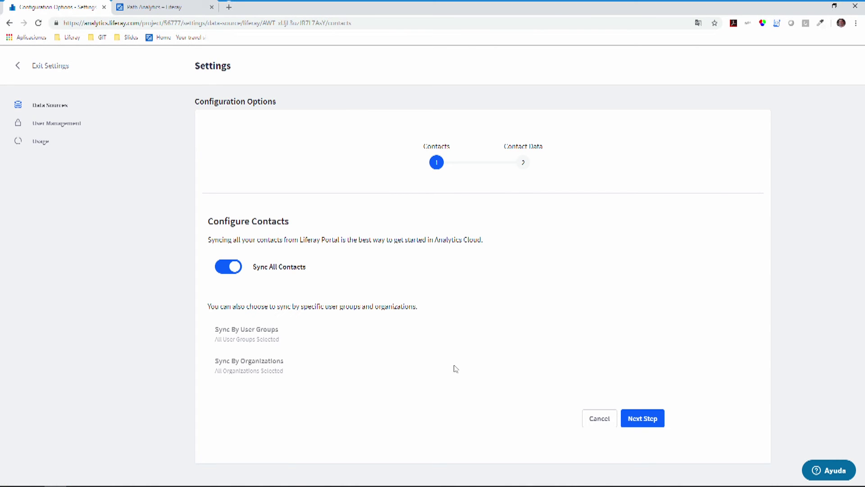
Advance to Map Contact Data, showing 9 fields auto-mapped, such as birthday→birthDate and firstName→givenName.
left_click(649, 421)
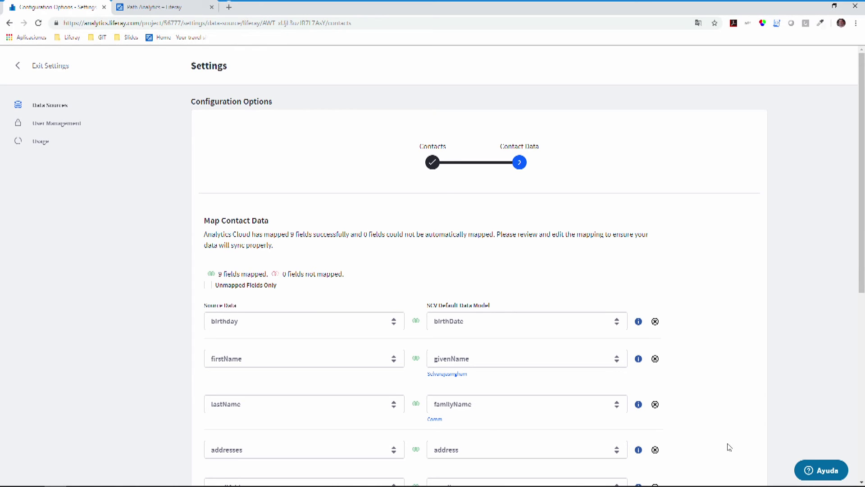
left_click(617, 412)
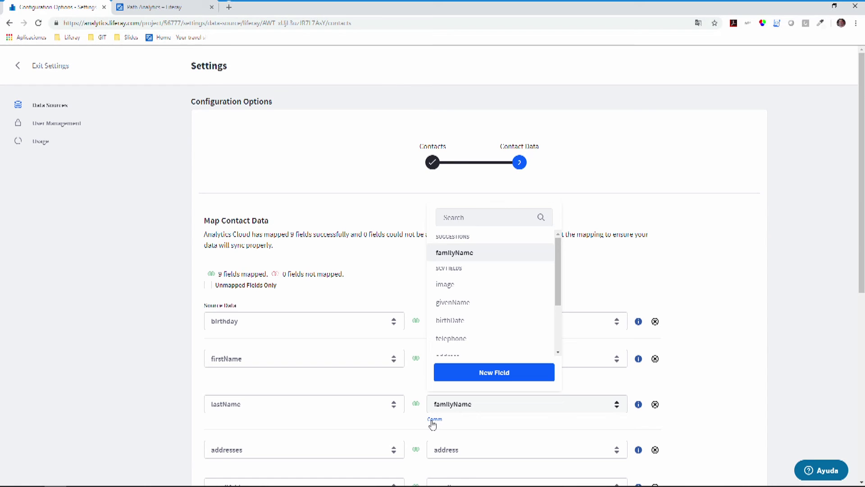
left_click(679, 370)
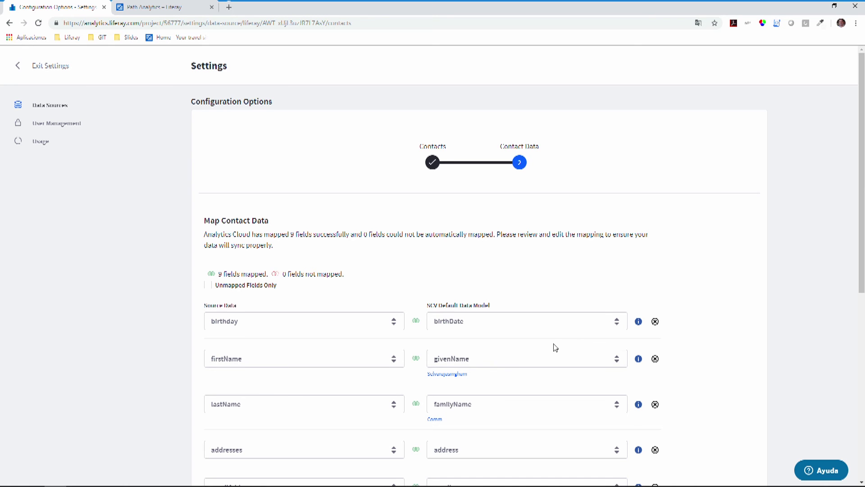
Revisit the Liferay GS IFRC data source, then show User Management's list of users, statuses and roles.
left_click(22, 67)
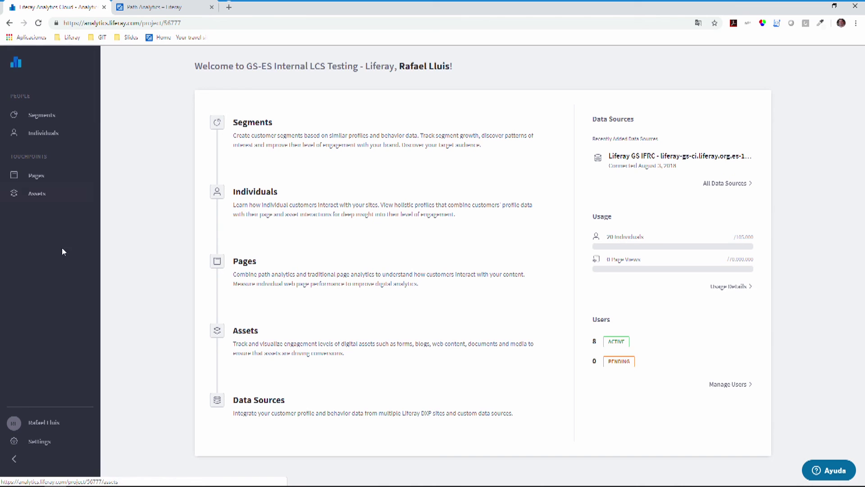
left_click(34, 439)
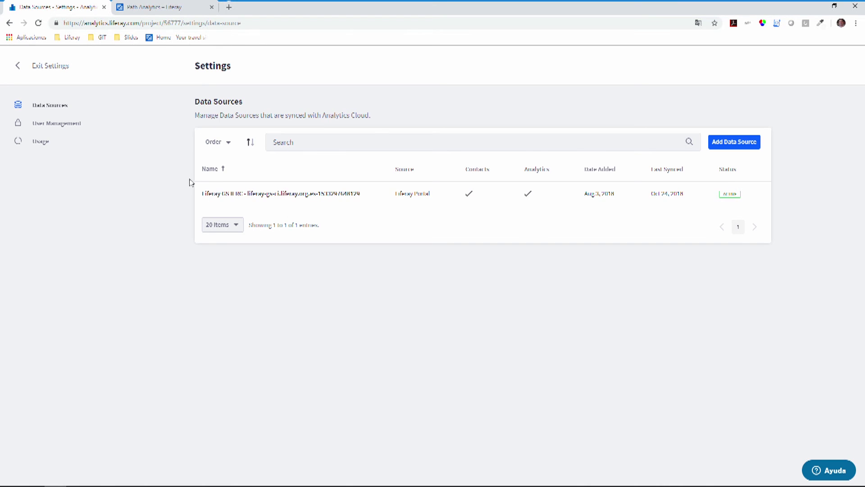
left_click(223, 196)
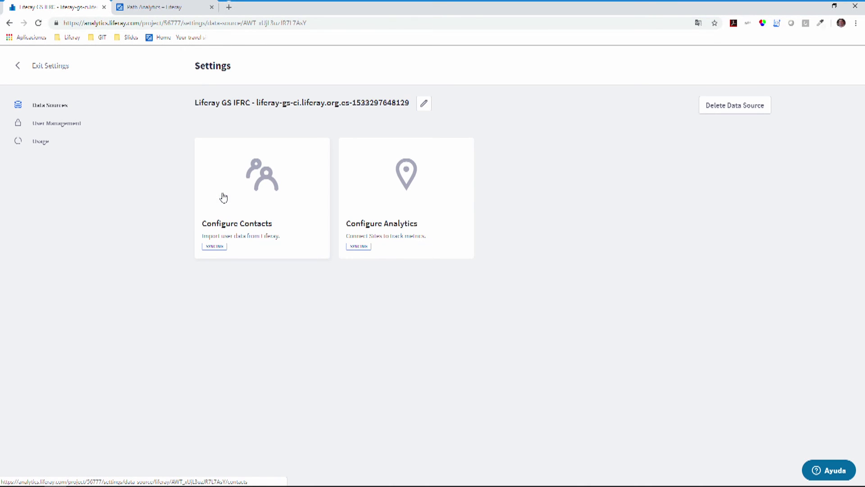
left_click(382, 229)
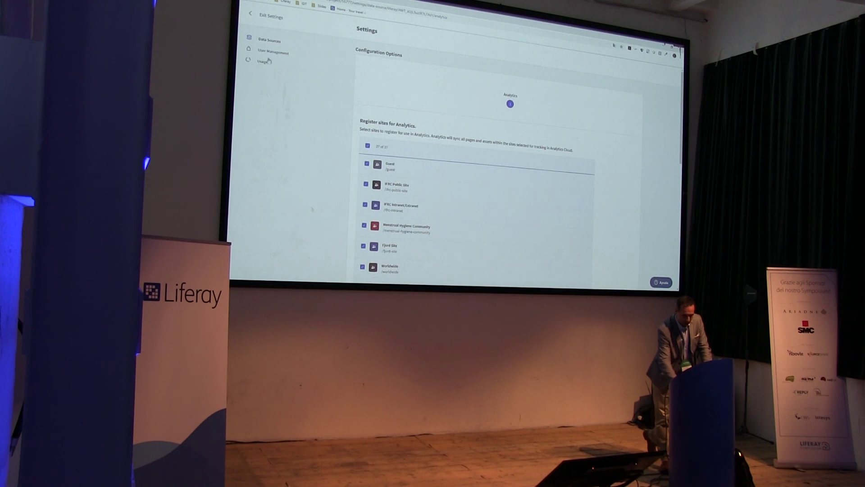
left_click(57, 123)
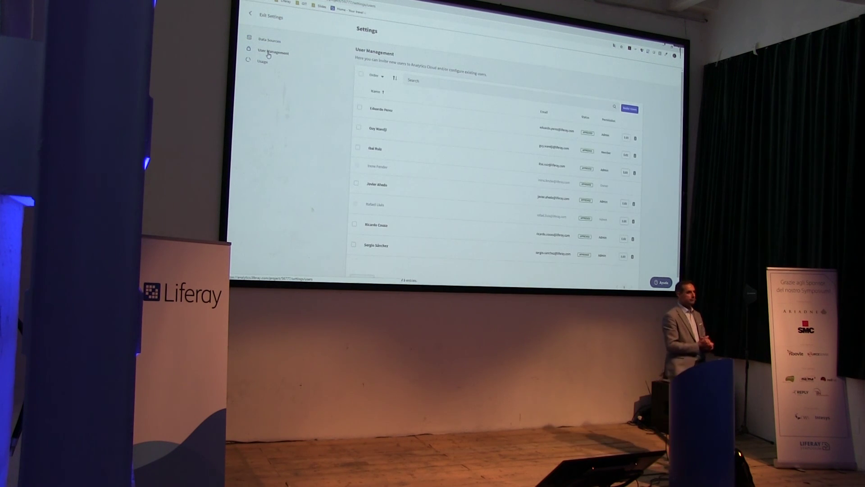